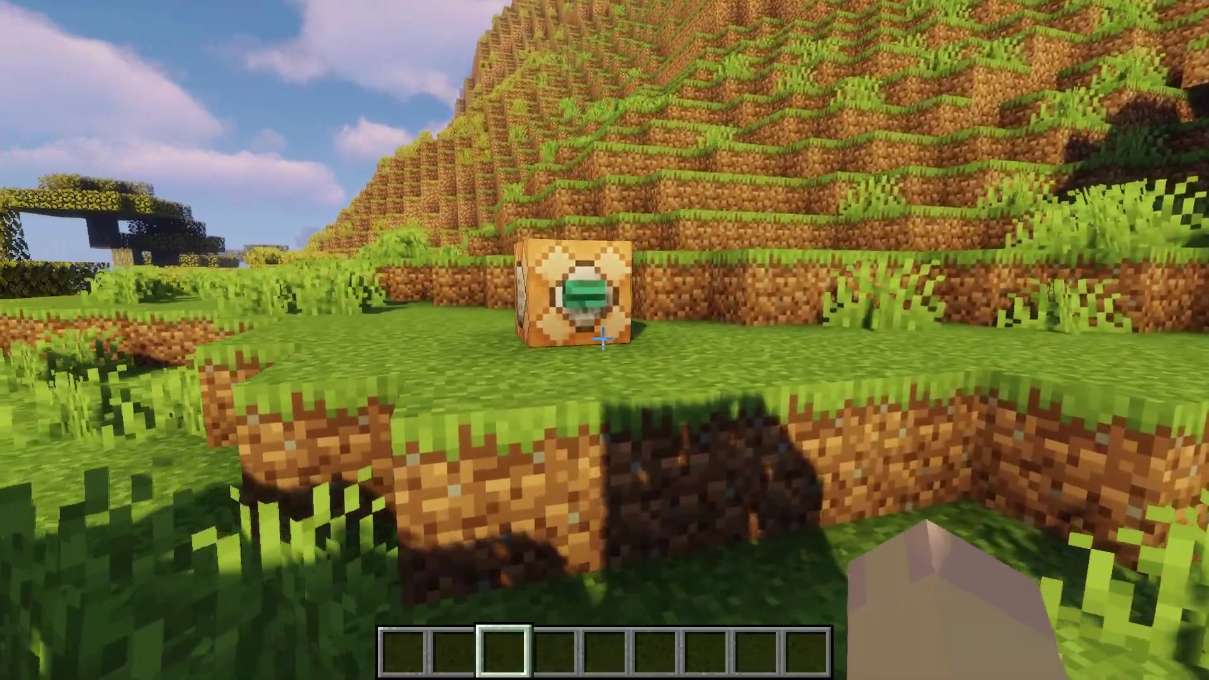
Step: Trigger the command block's YouTube chat message, then open its link and confirm the website
key(w)
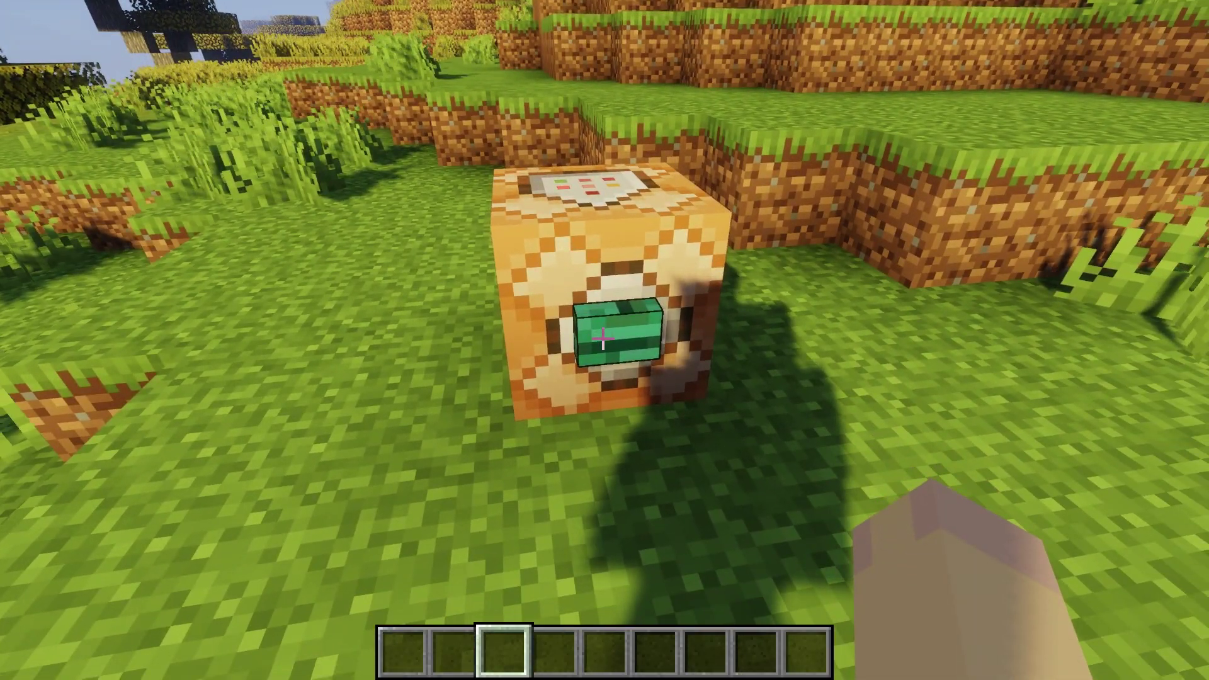
right_click(602, 340)
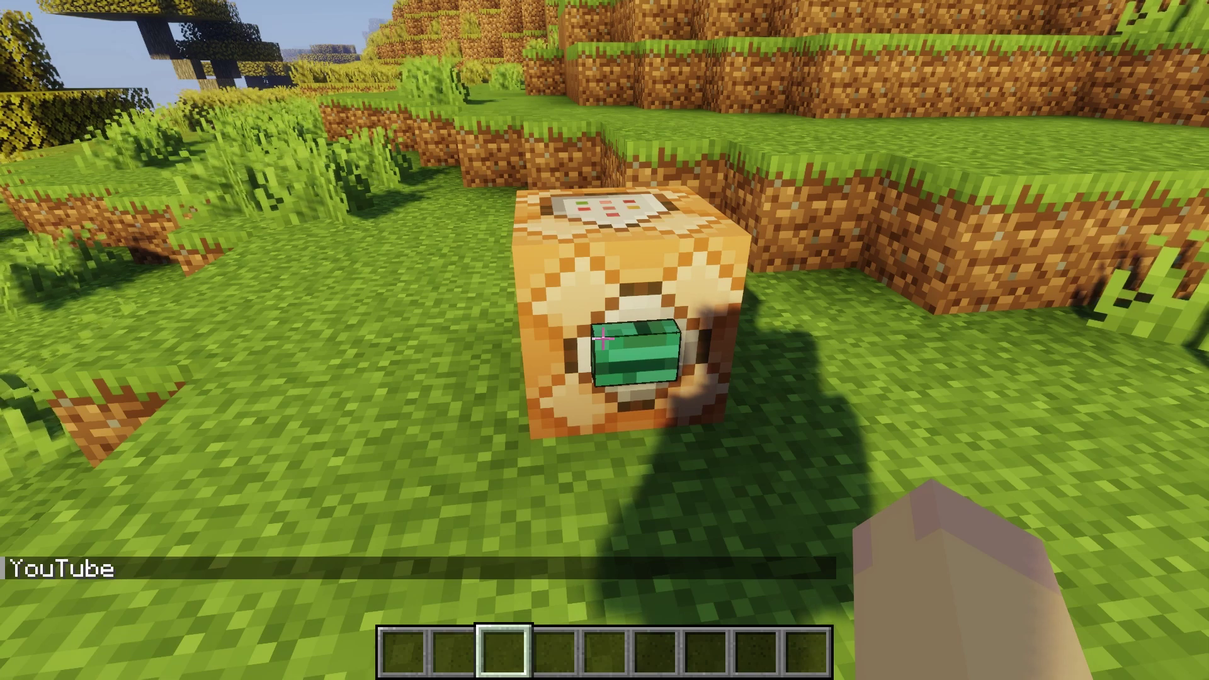
key(slash)
click(76, 558)
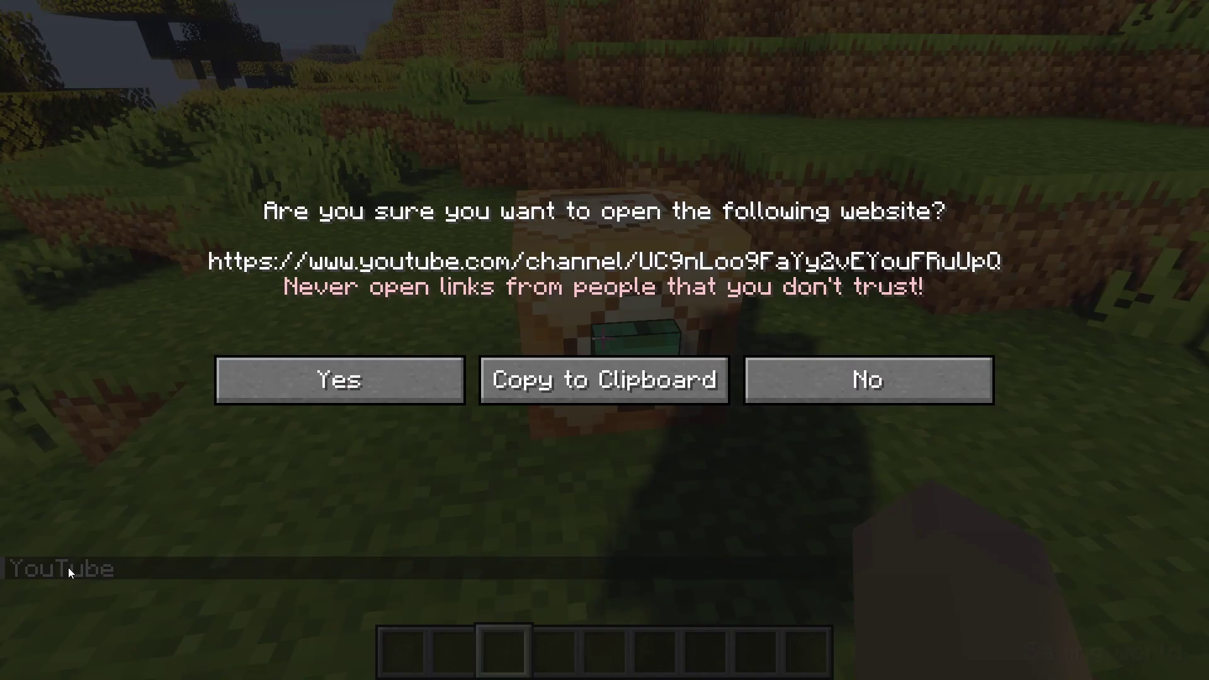
click(371, 379)
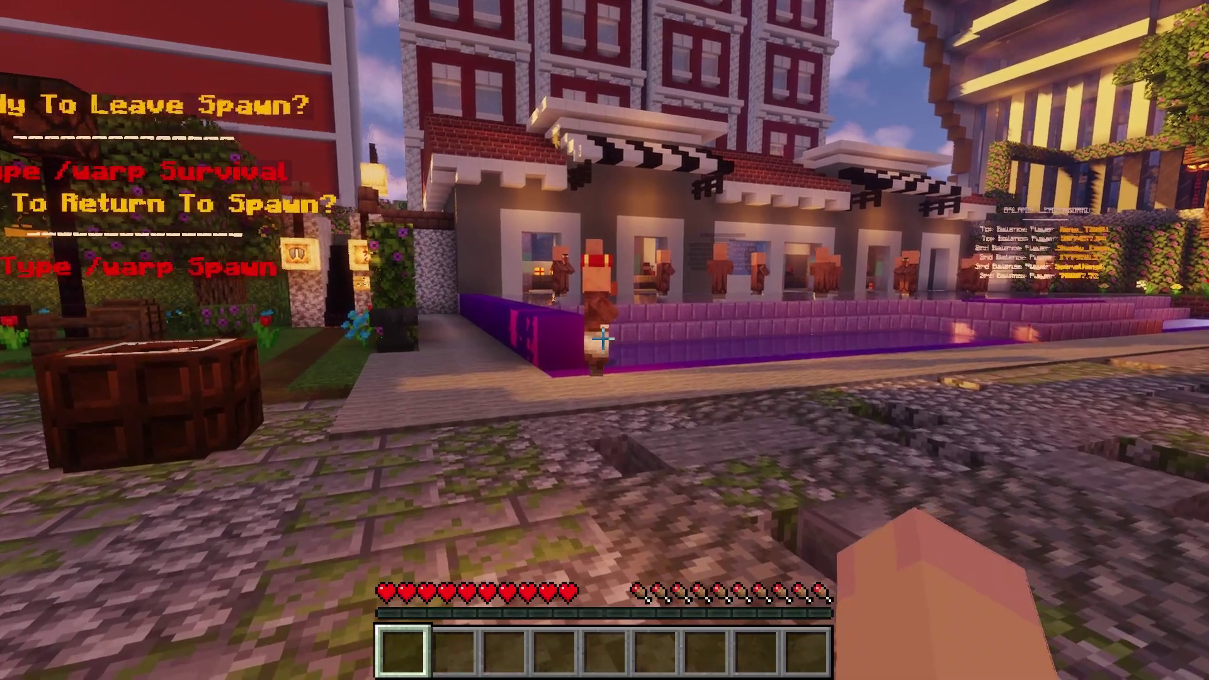
Step: Pick the Live Map item from the Server Links villager, then open 'Click here for livemap'
key(w)
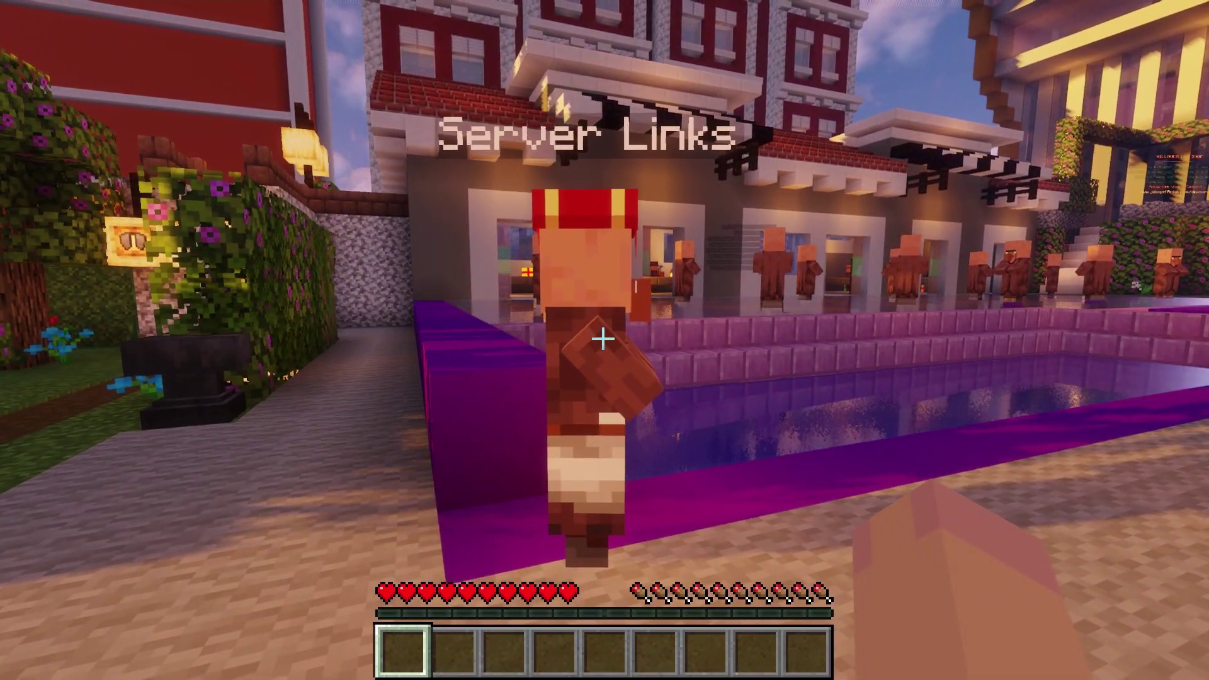
right_click(603, 339)
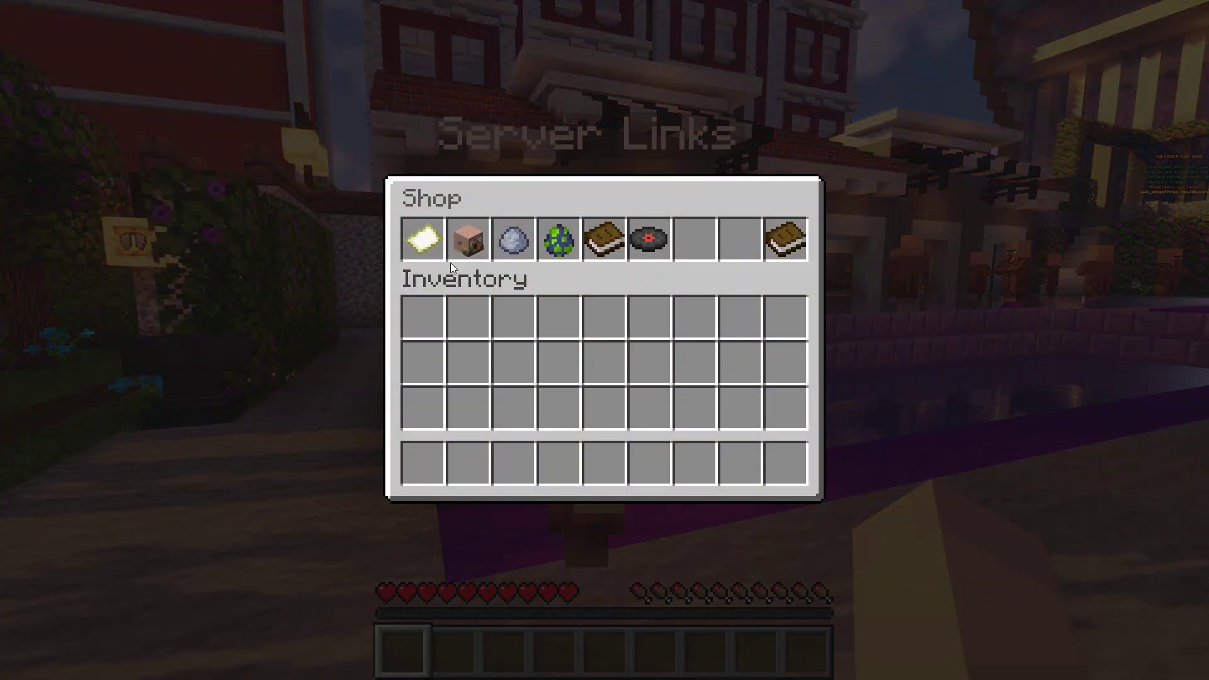
click(428, 242)
key(t)
click(195, 570)
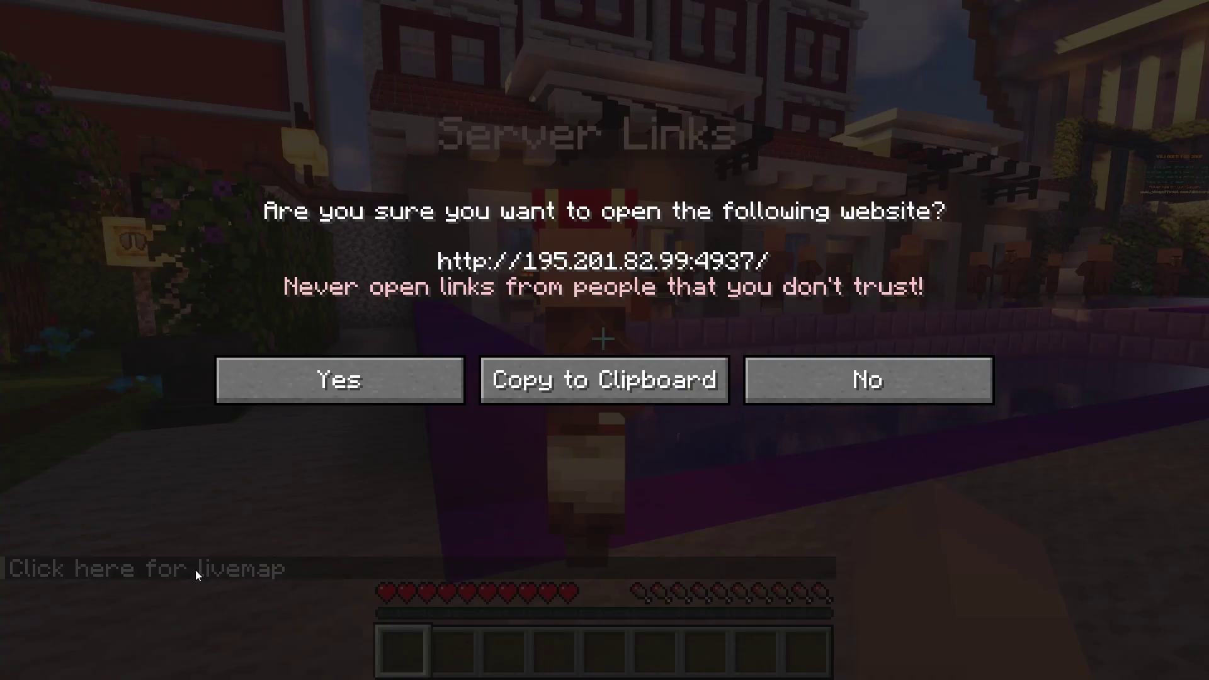
click(338, 378)
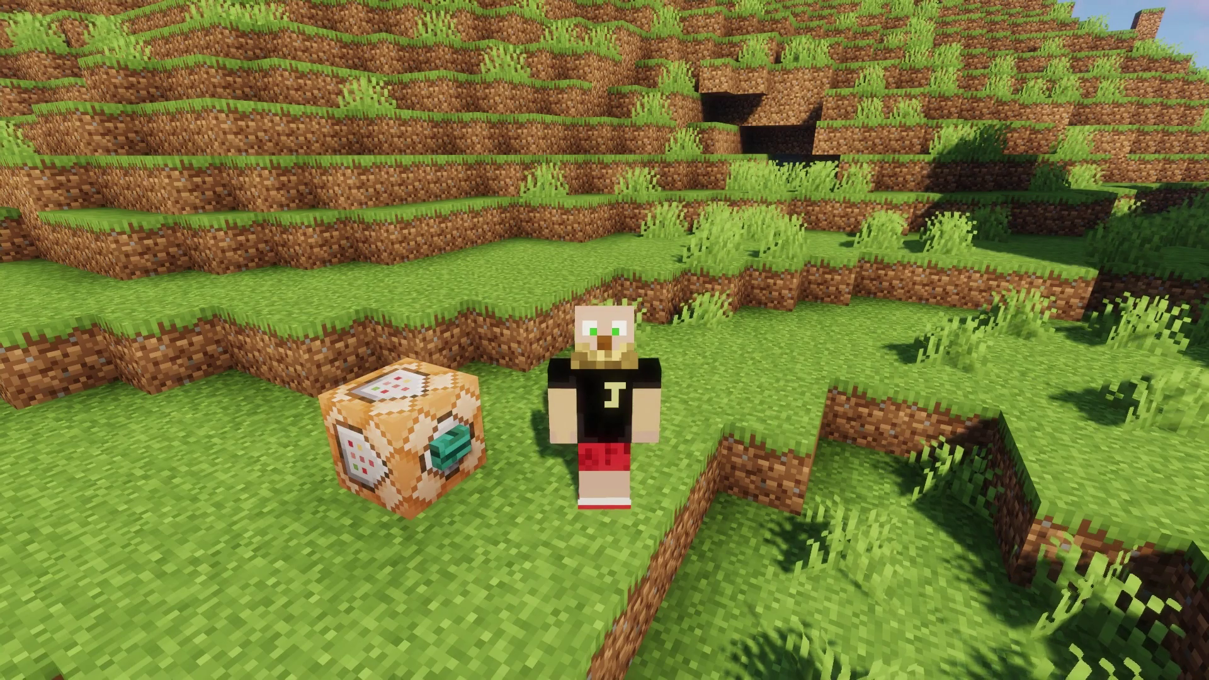
Step: Start the chat command /tellraw @a[ using Tab completion for tellraw
text(t)
text(/)
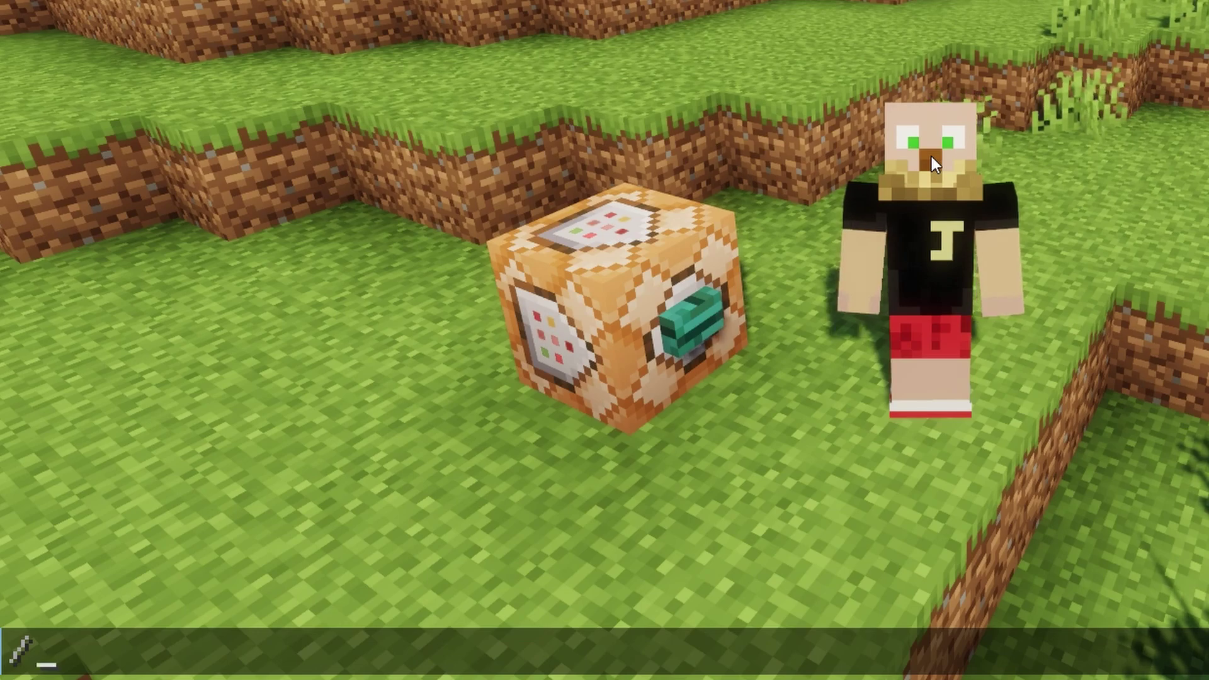
text(te)
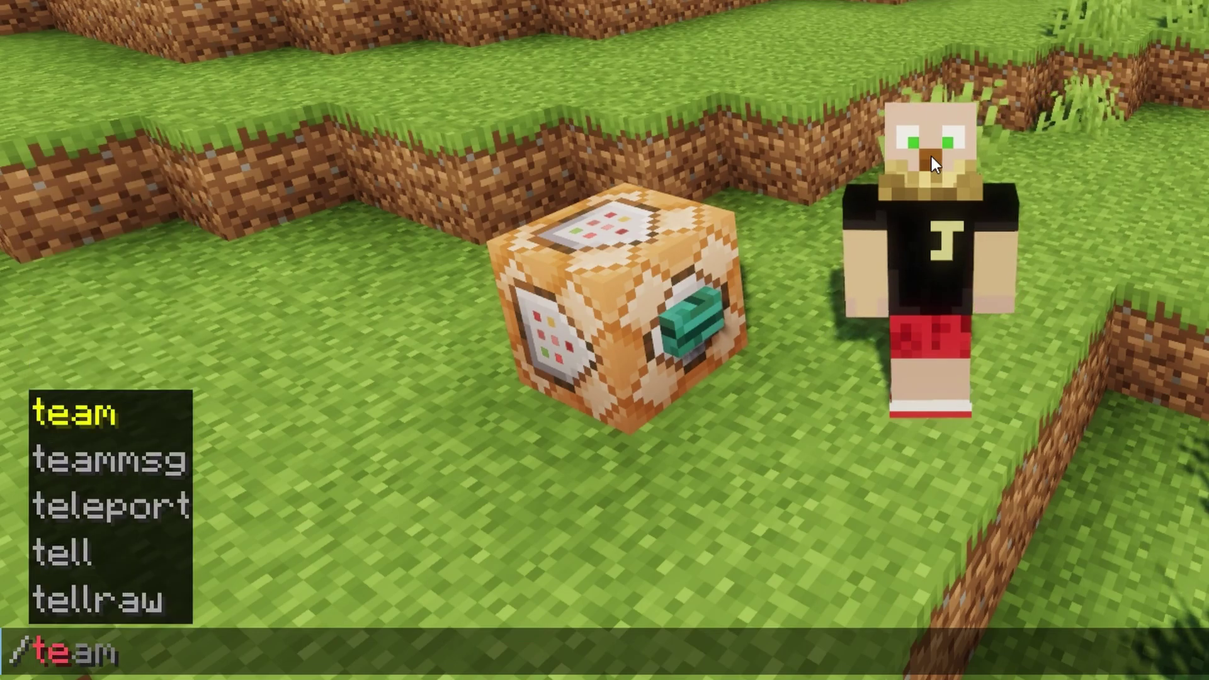
text(l)
key(Tab)
key(Tab)
key(Tab)
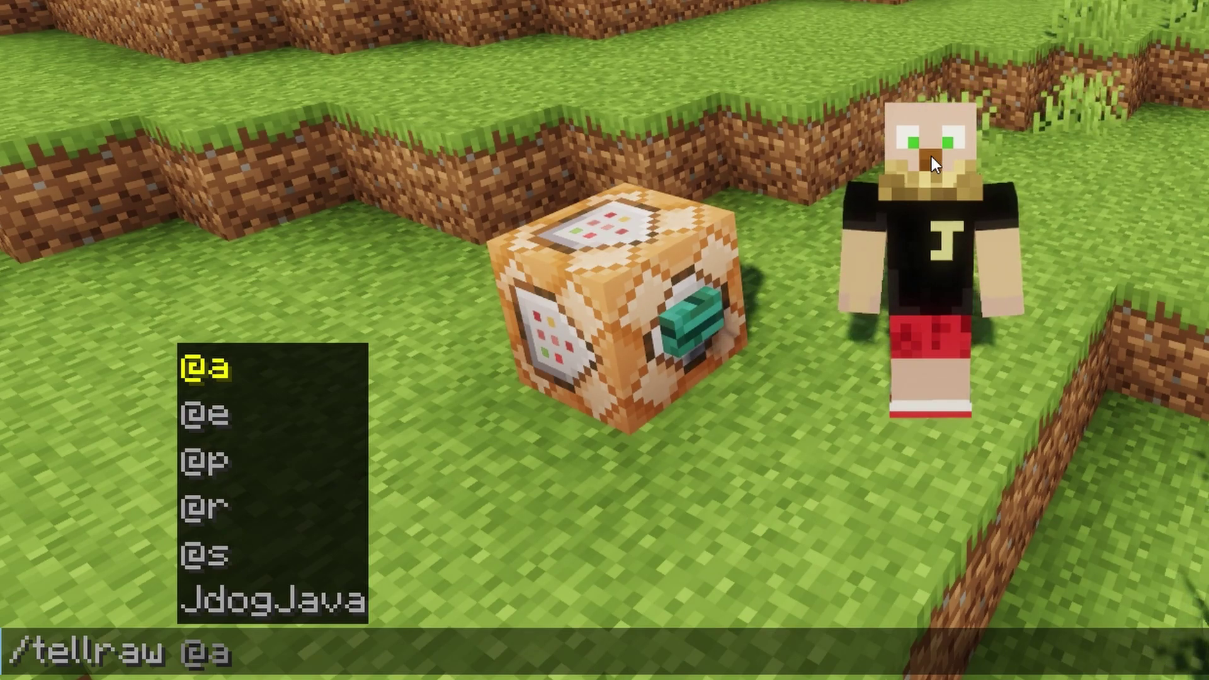
text([)
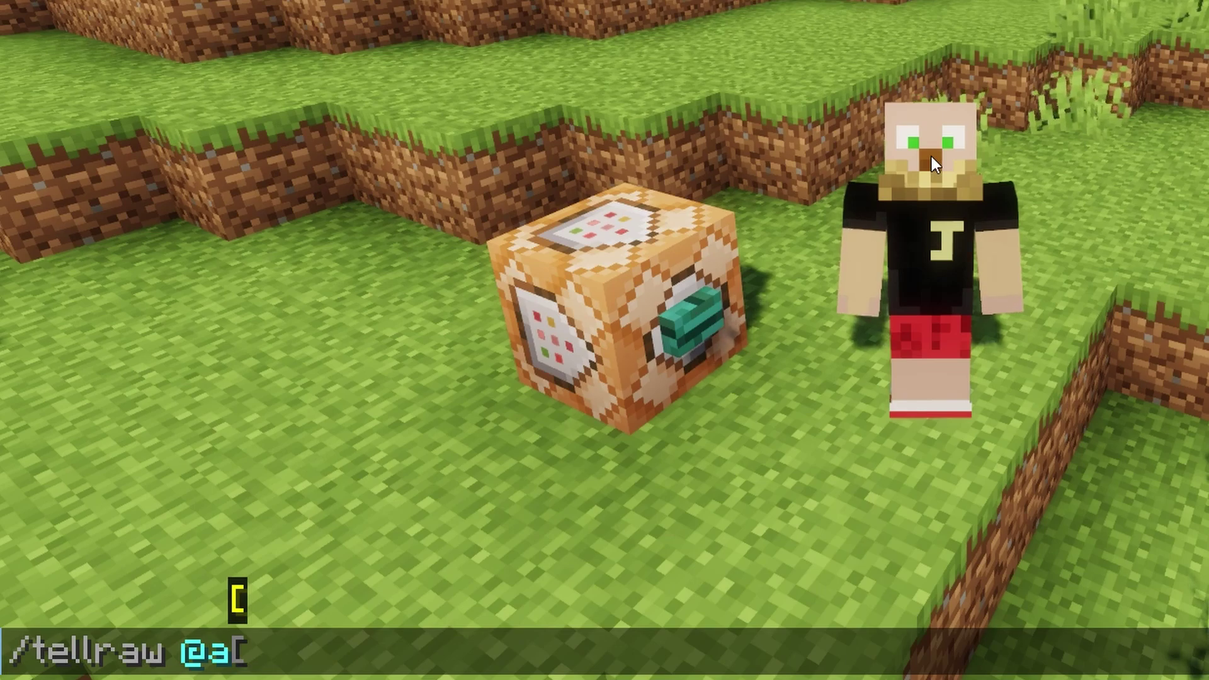
text({")
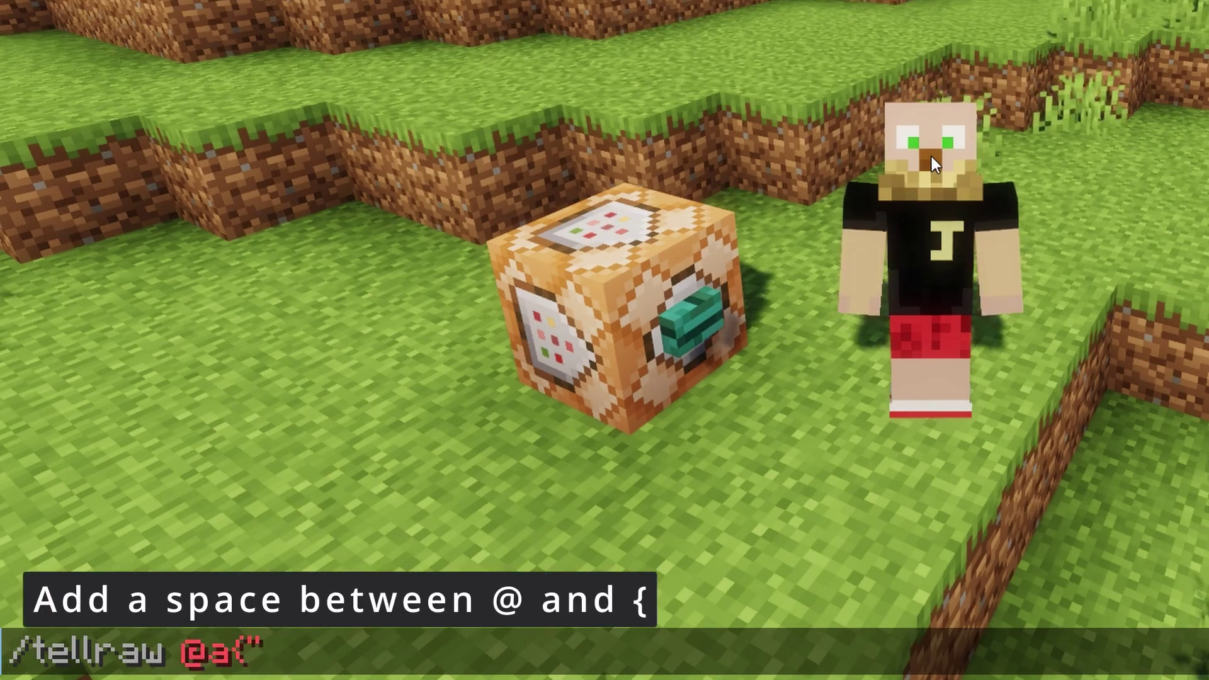
text(text)
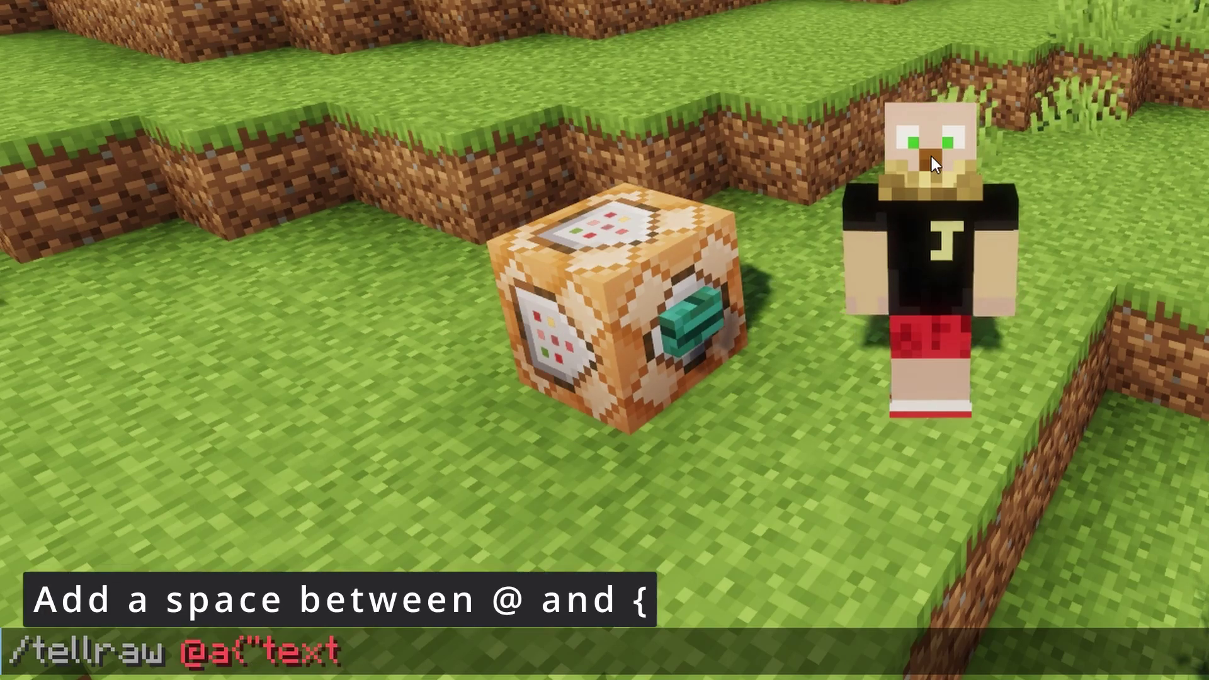
text(")
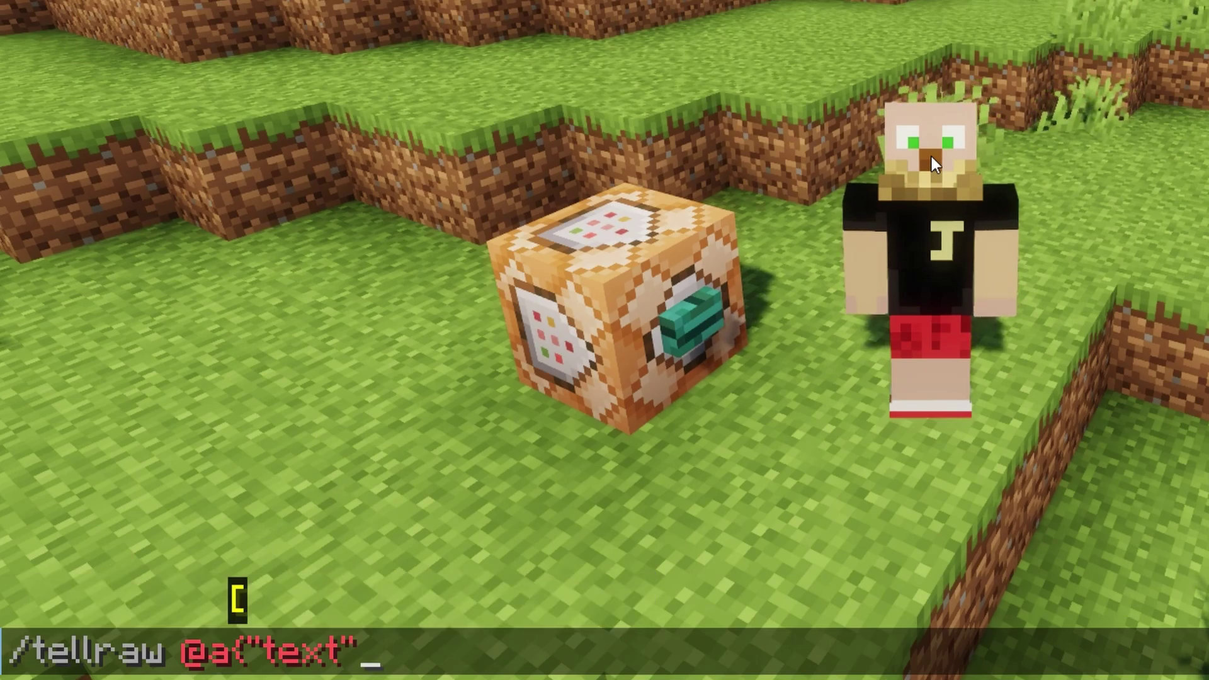
text(:)
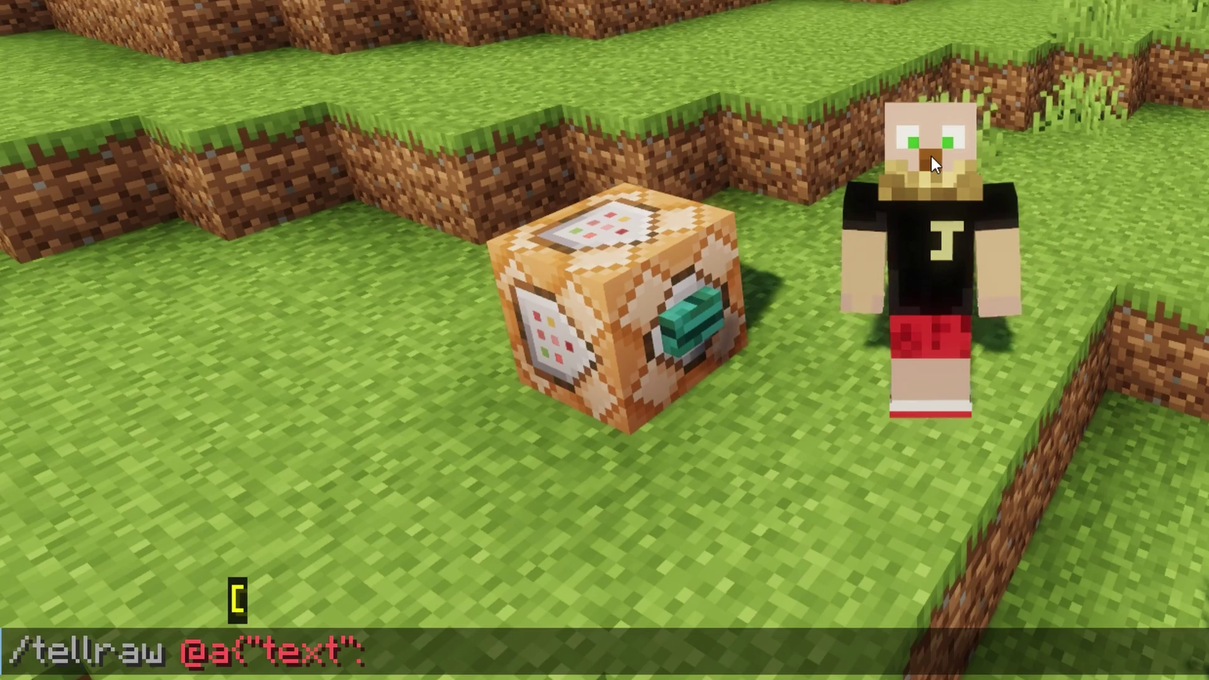
Step: Add "YouTube" as the tellraw message text and begin the click event key
text(")
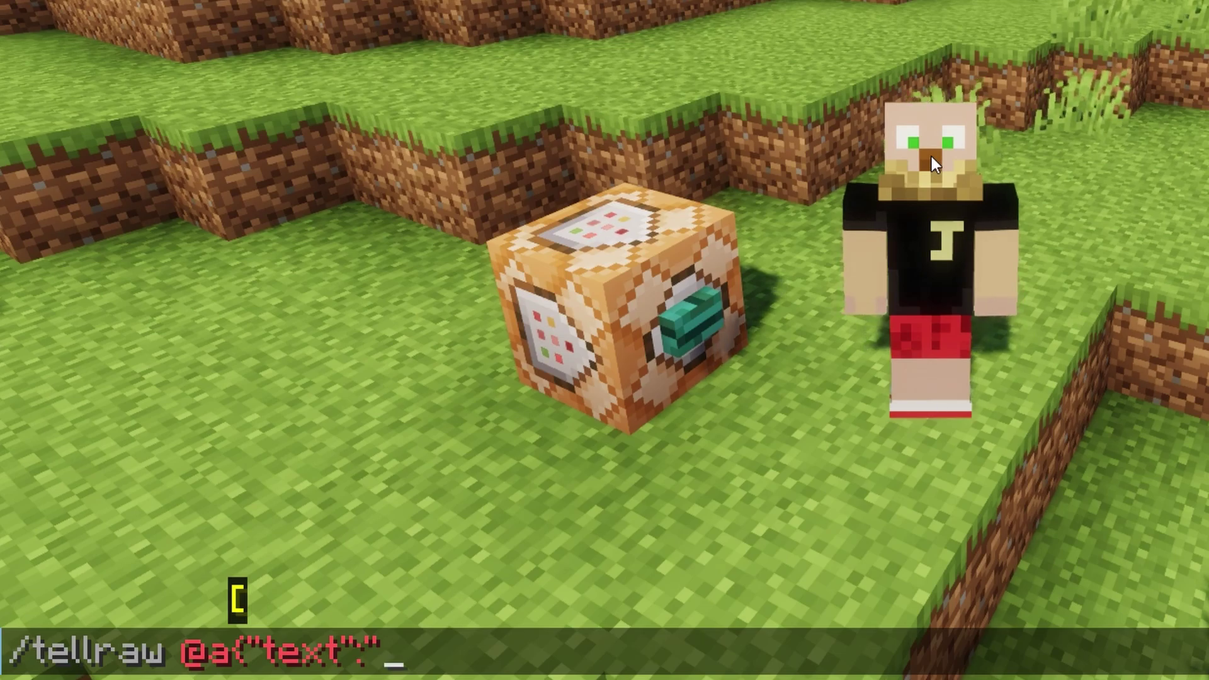
text(YouTube)
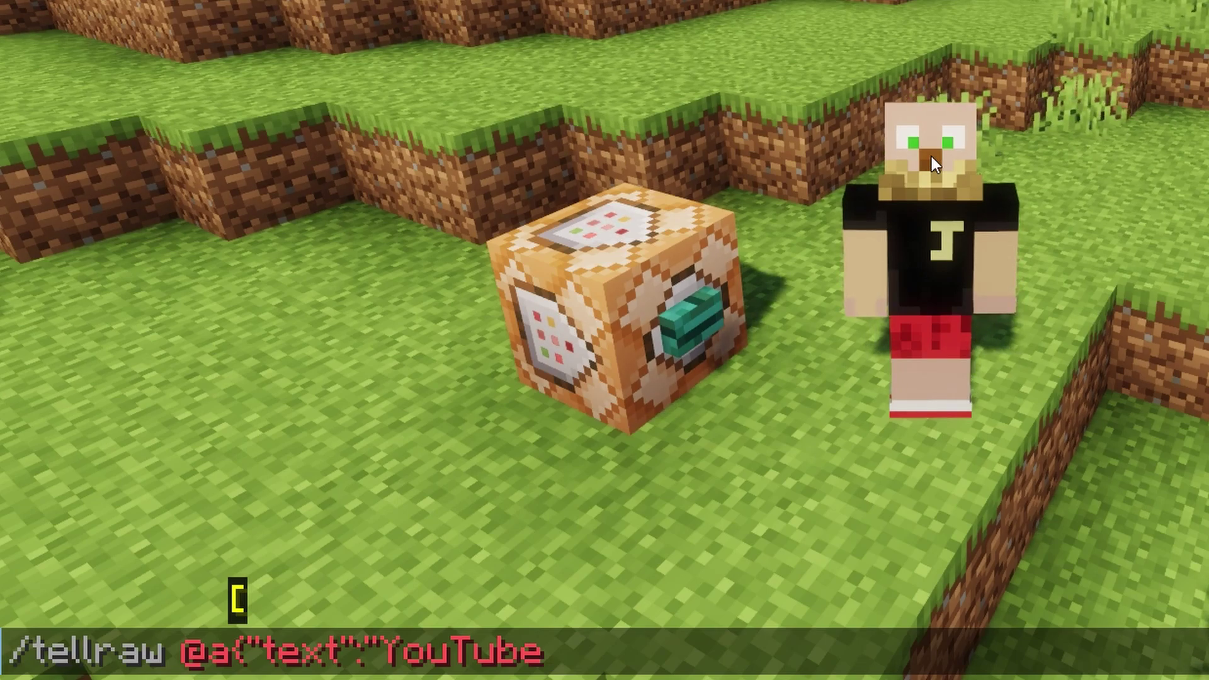
text(")
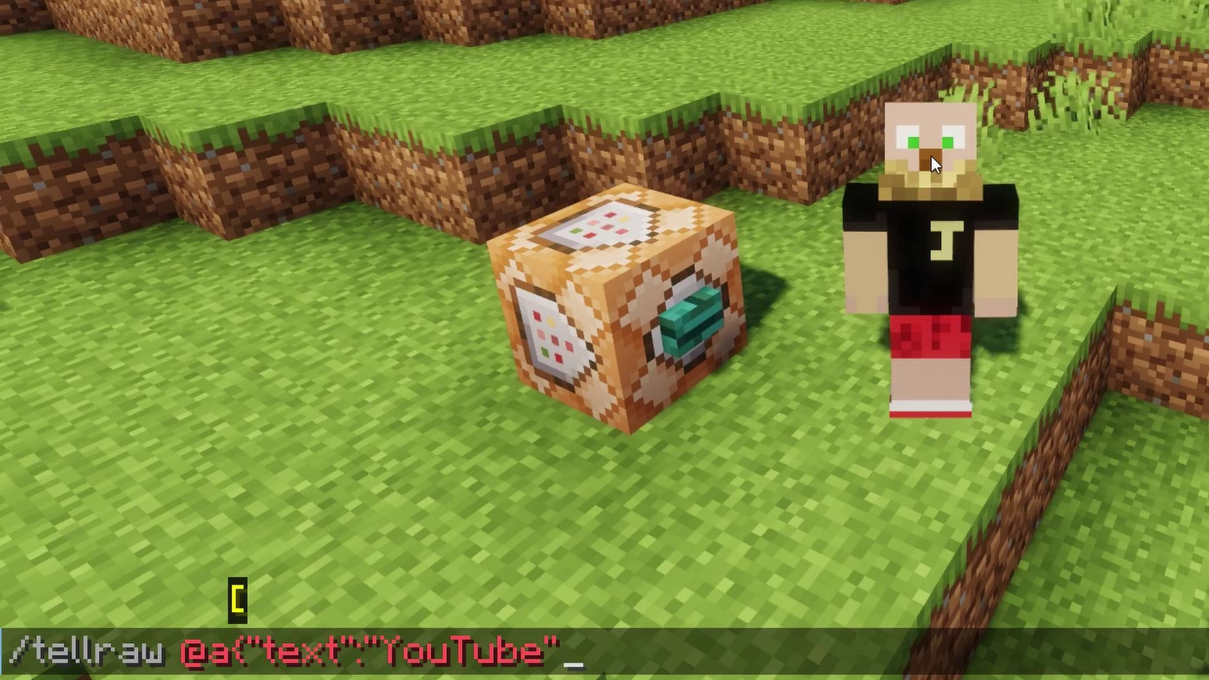
text(,)
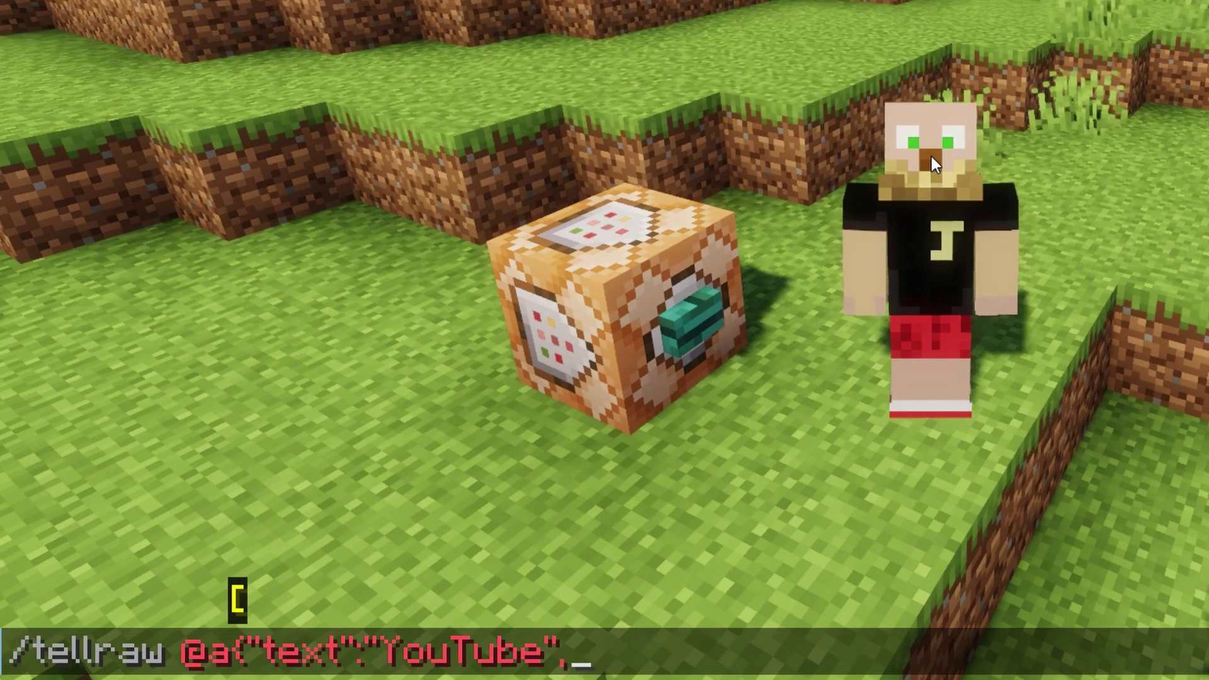
text(")
text(click)
key(BackSpace)
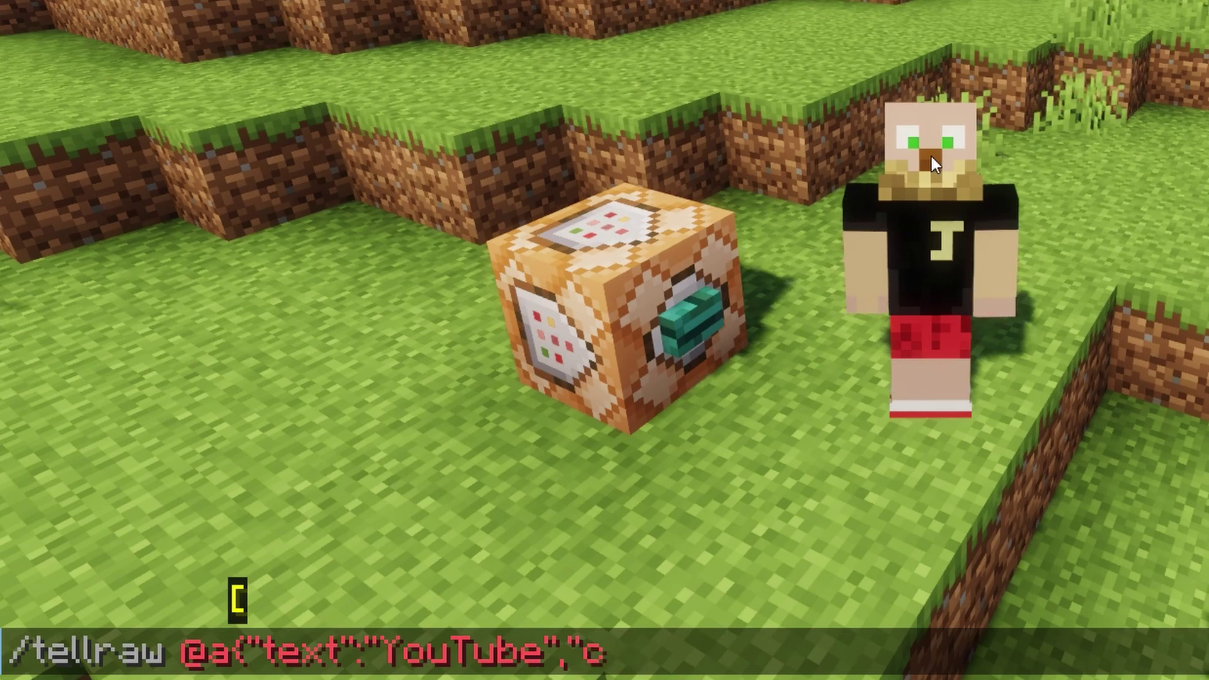
Step: Finish the clickEvent JSON with action open_url, value "thelink", and closing braces
text(lickEvent)
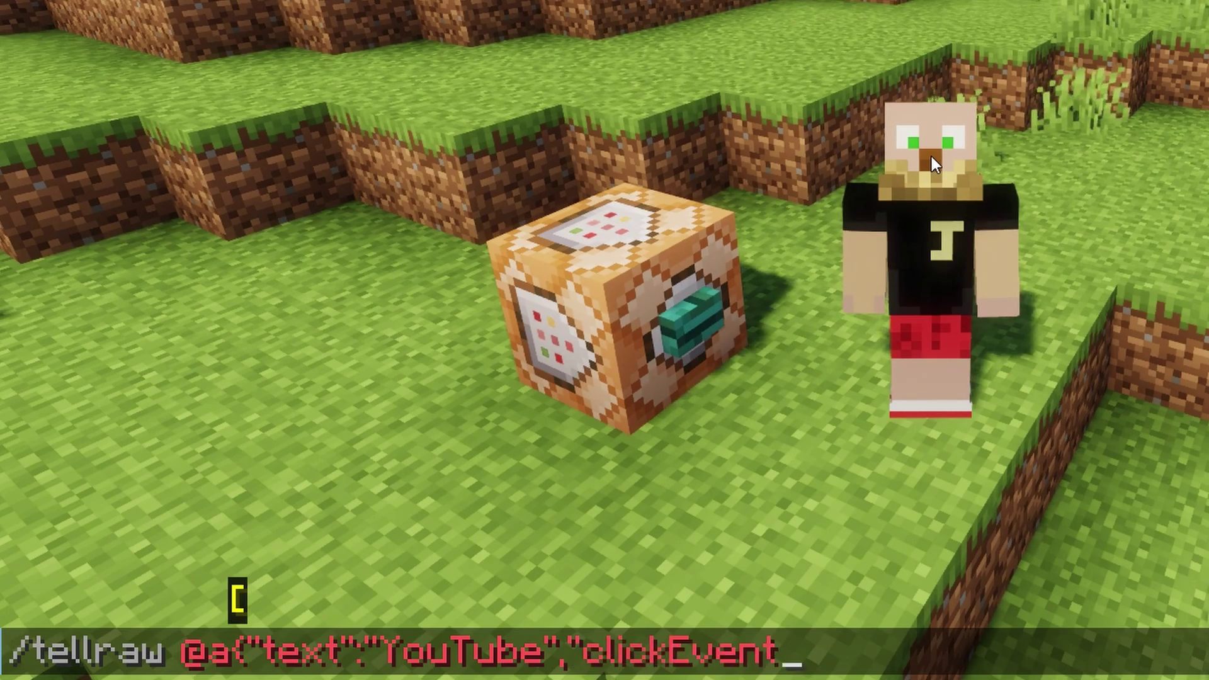
text(":)
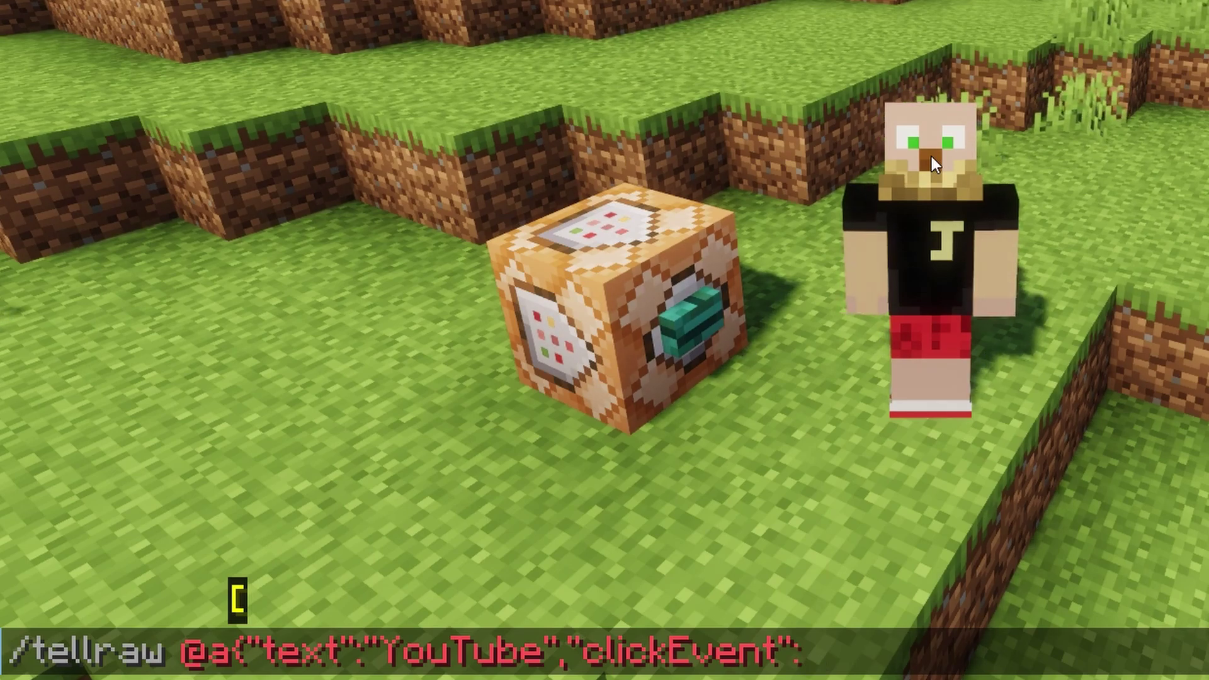
text({)
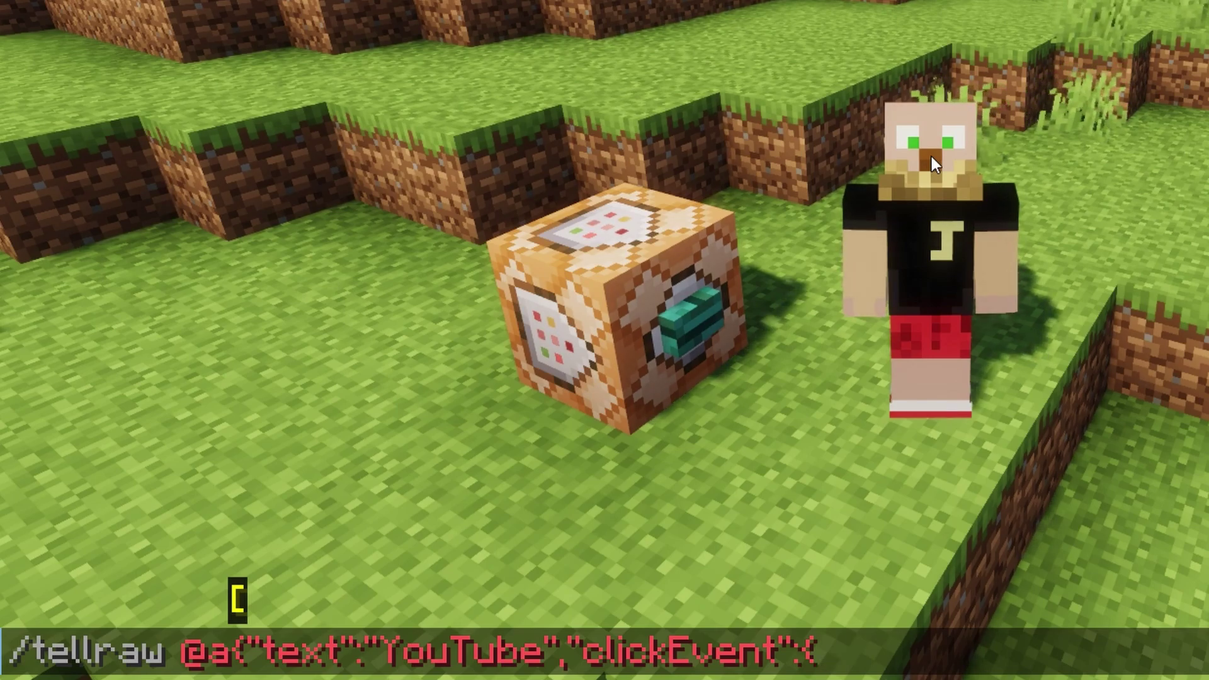
text(")
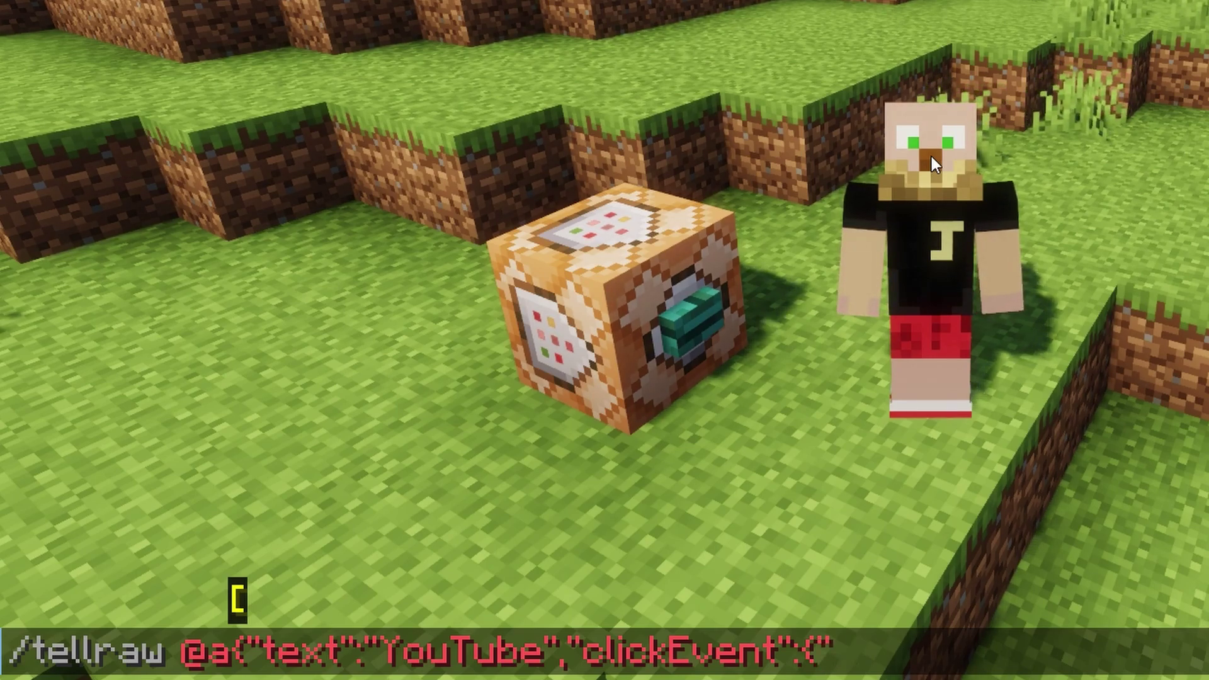
text(action)
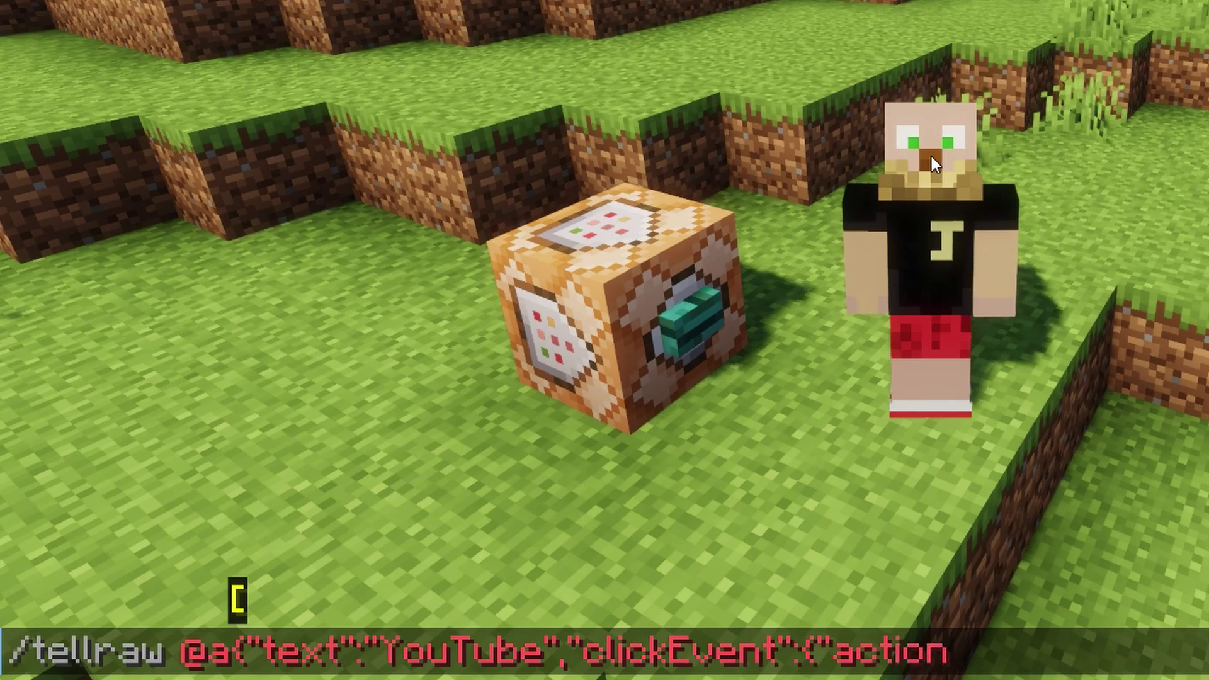
text(":)
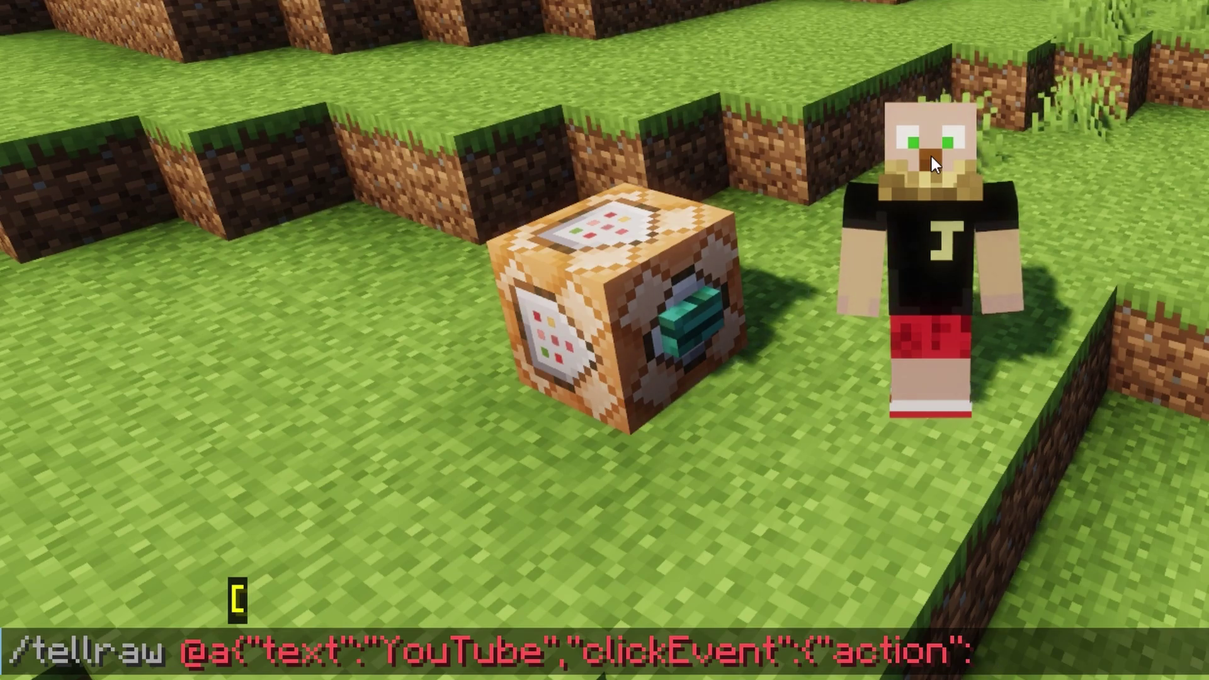
text(")
text(open_)
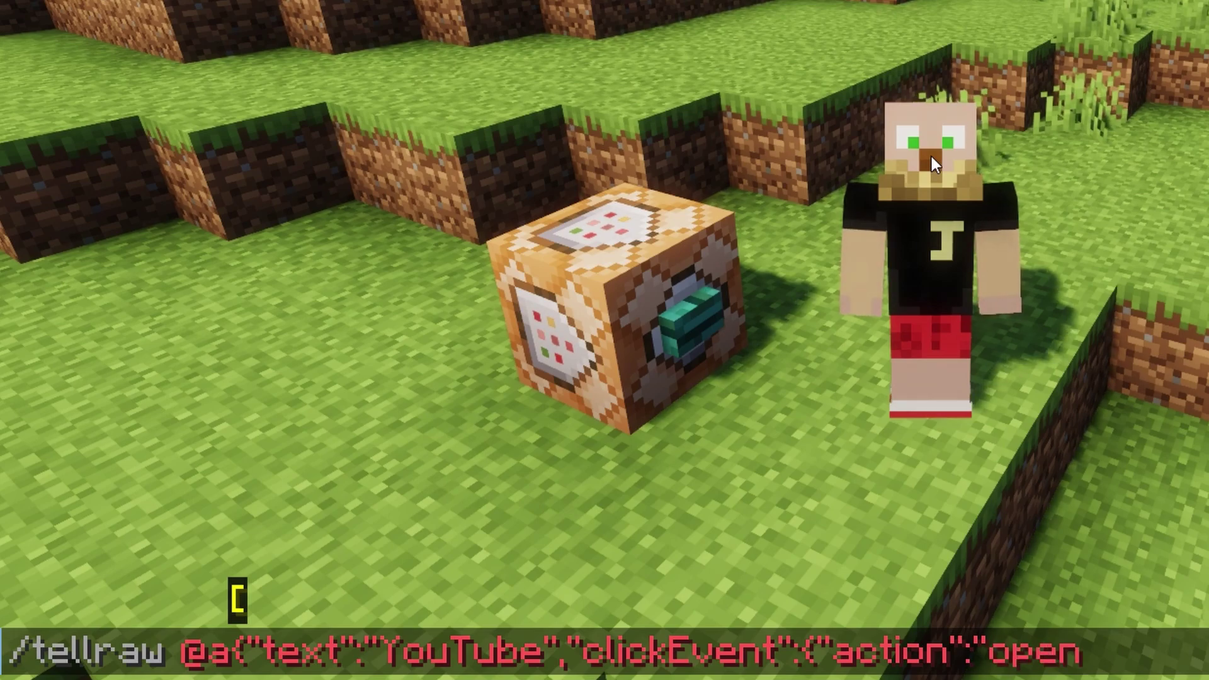
text(url")
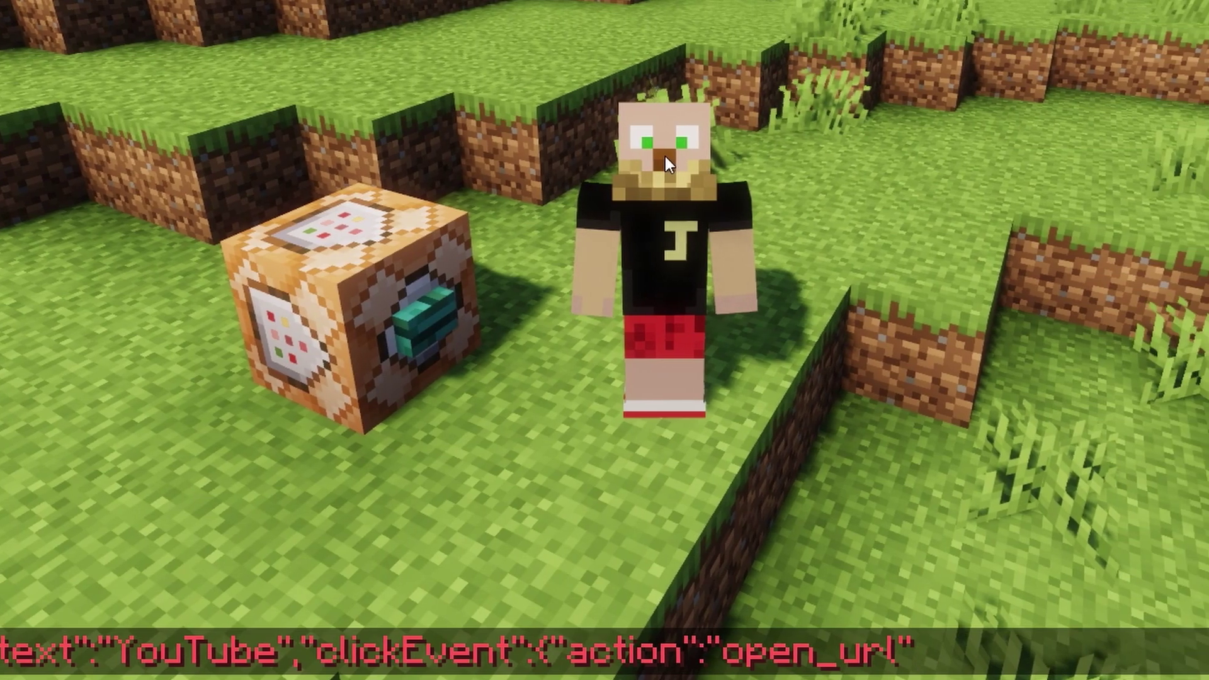
text(,")
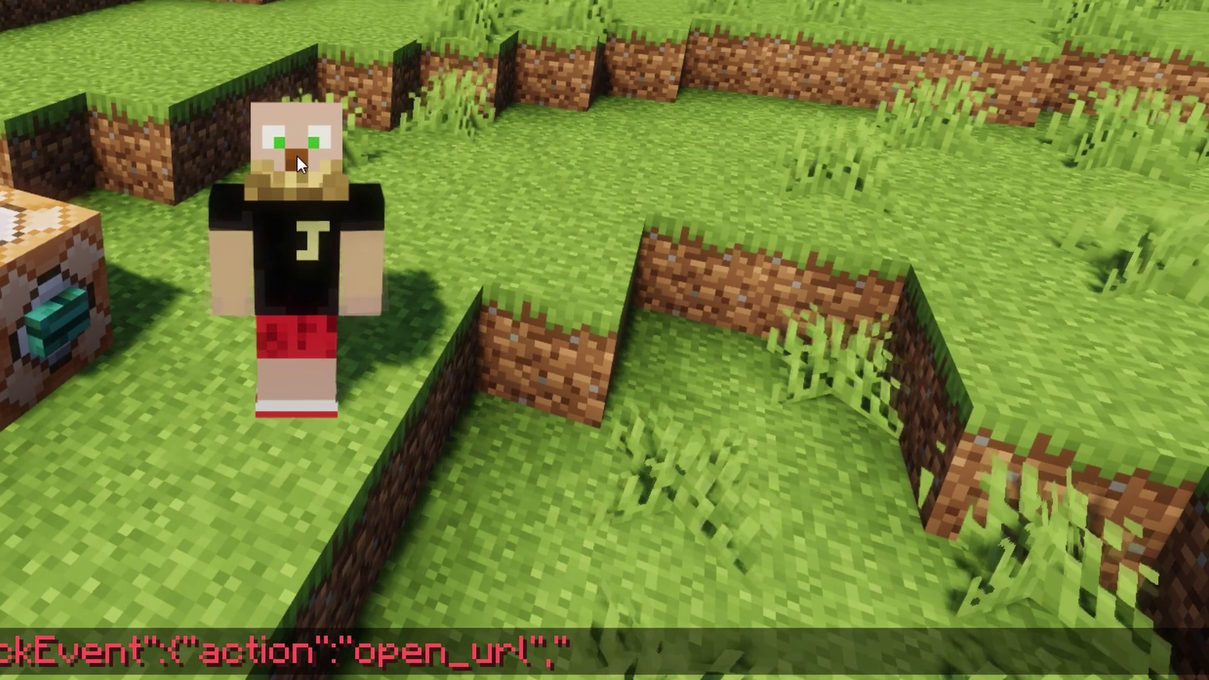
text(value)
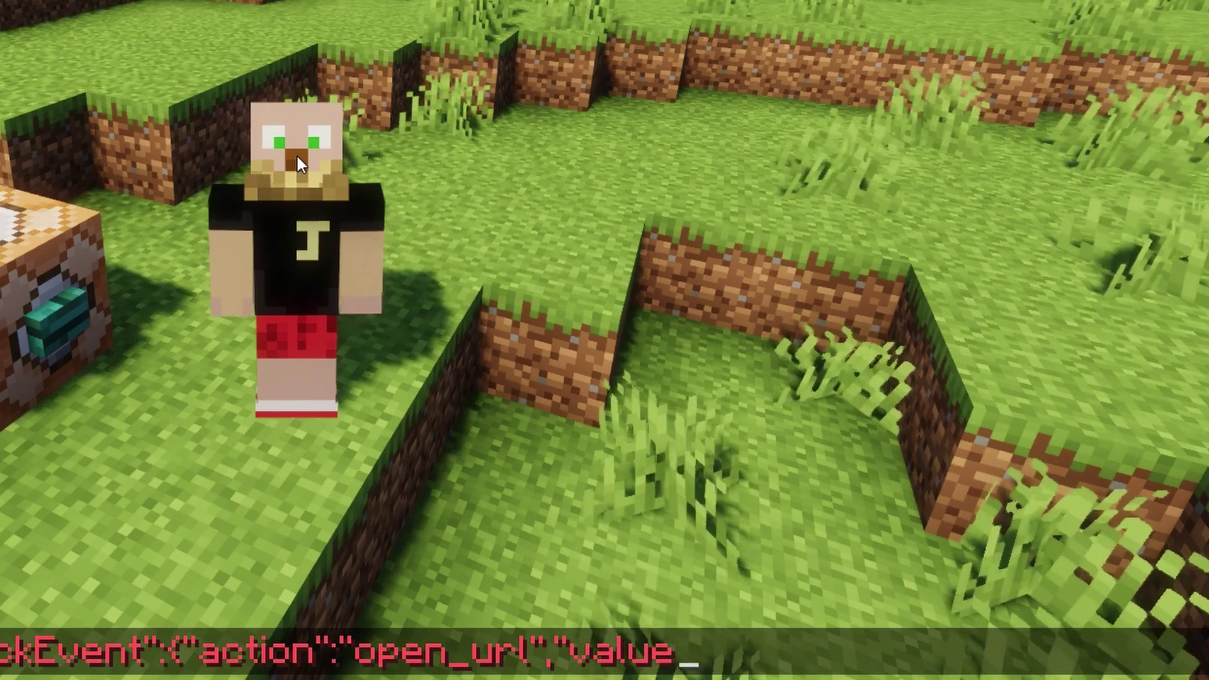
text("::)
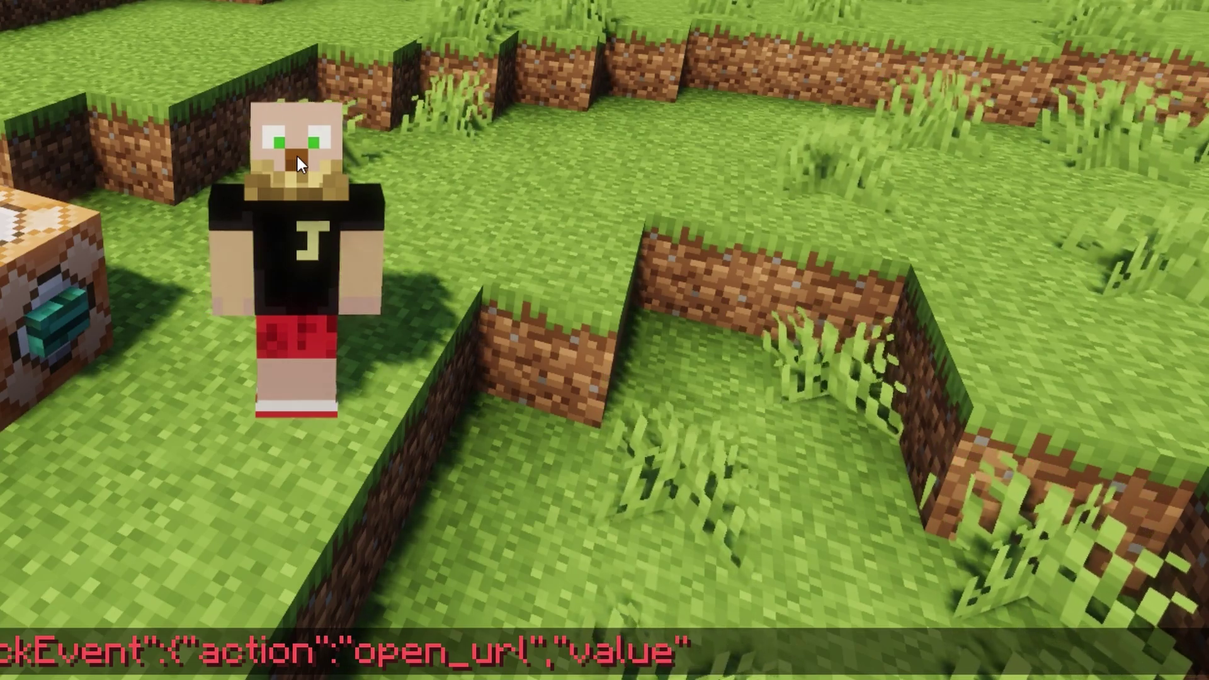
text(")
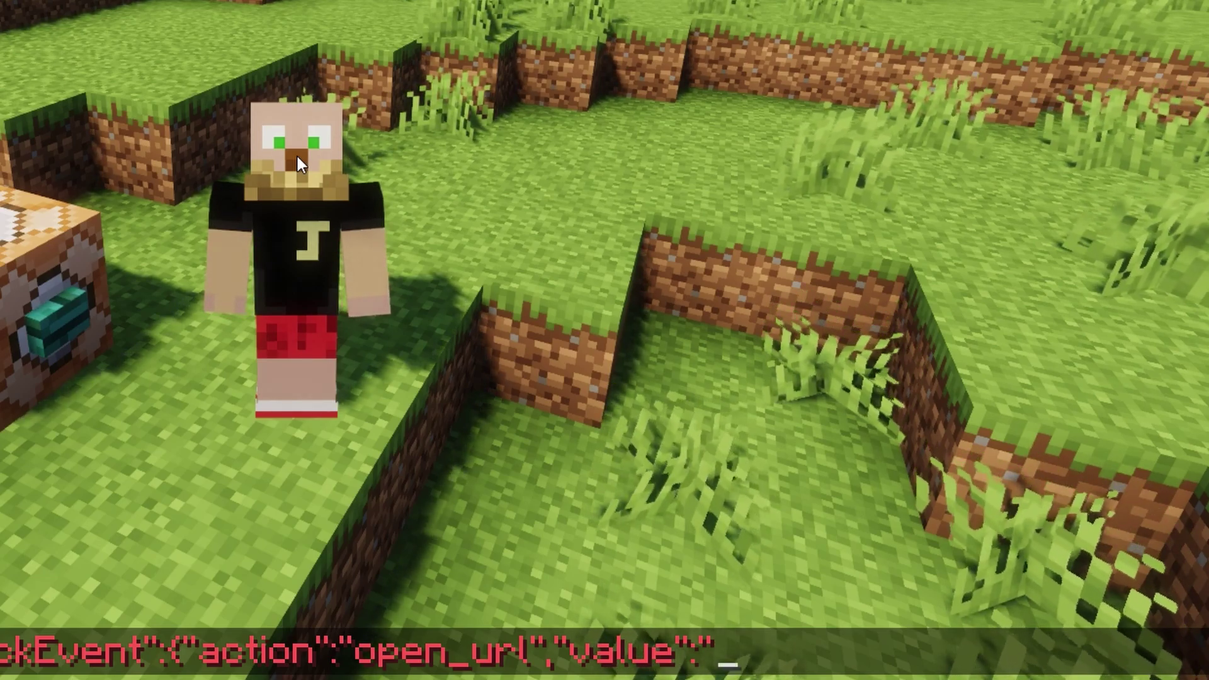
text(thelink)
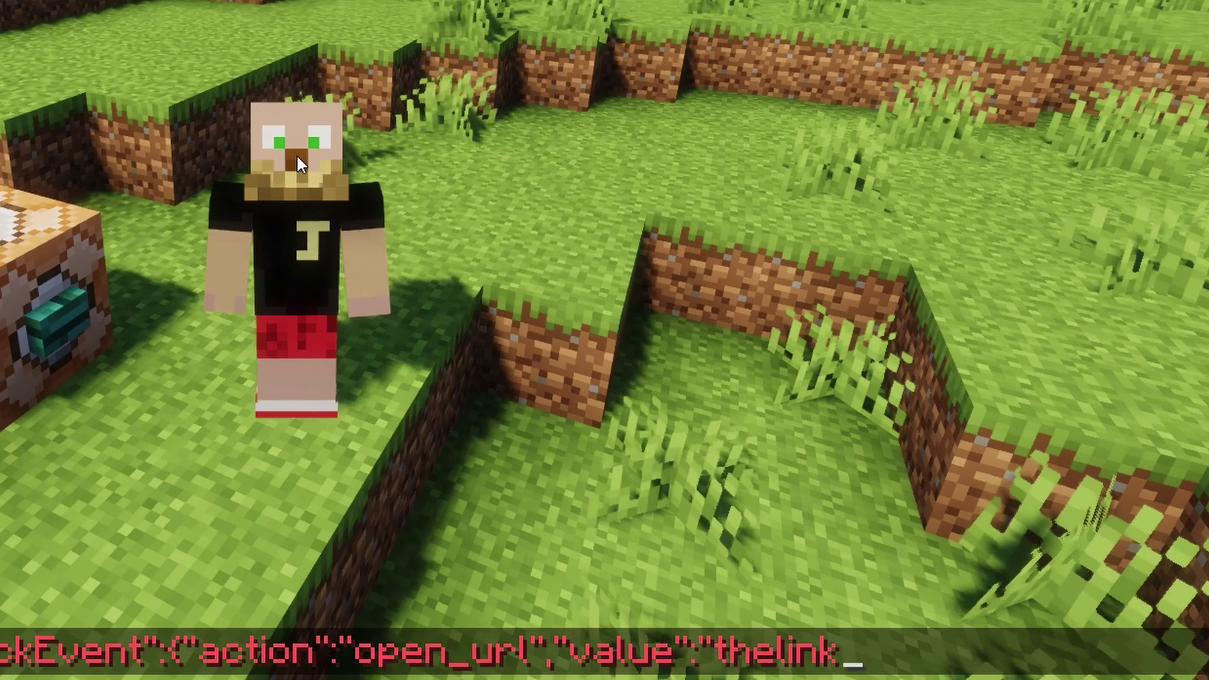
text("})
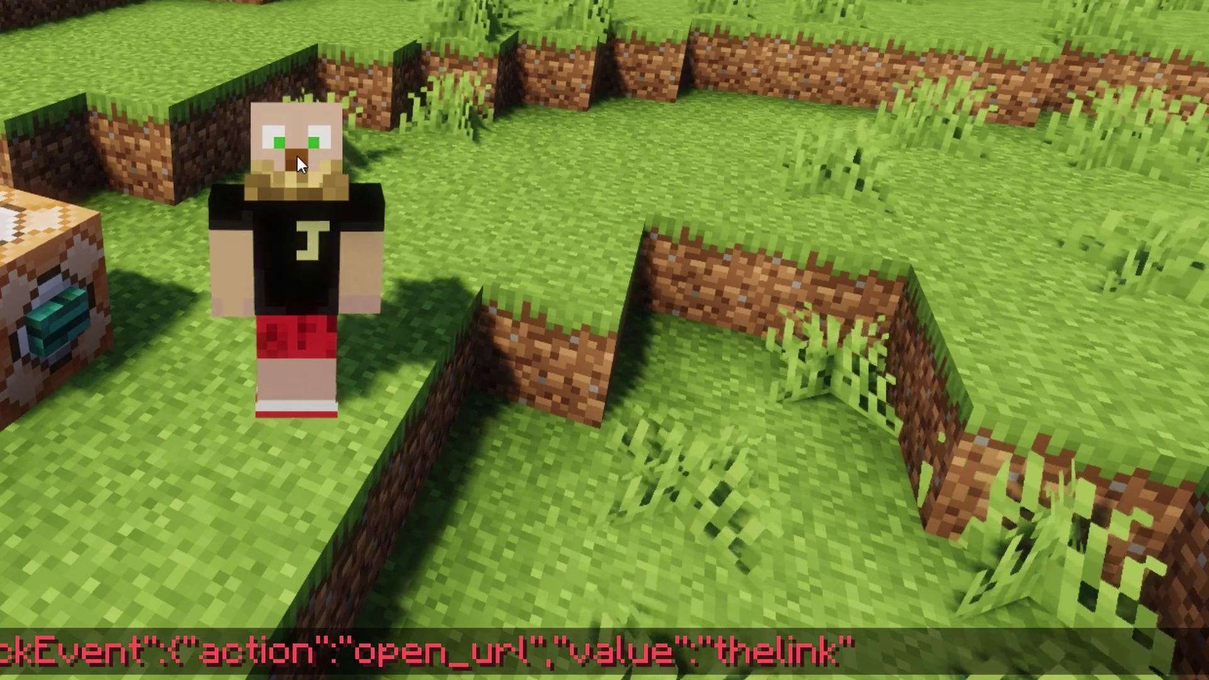
text(})
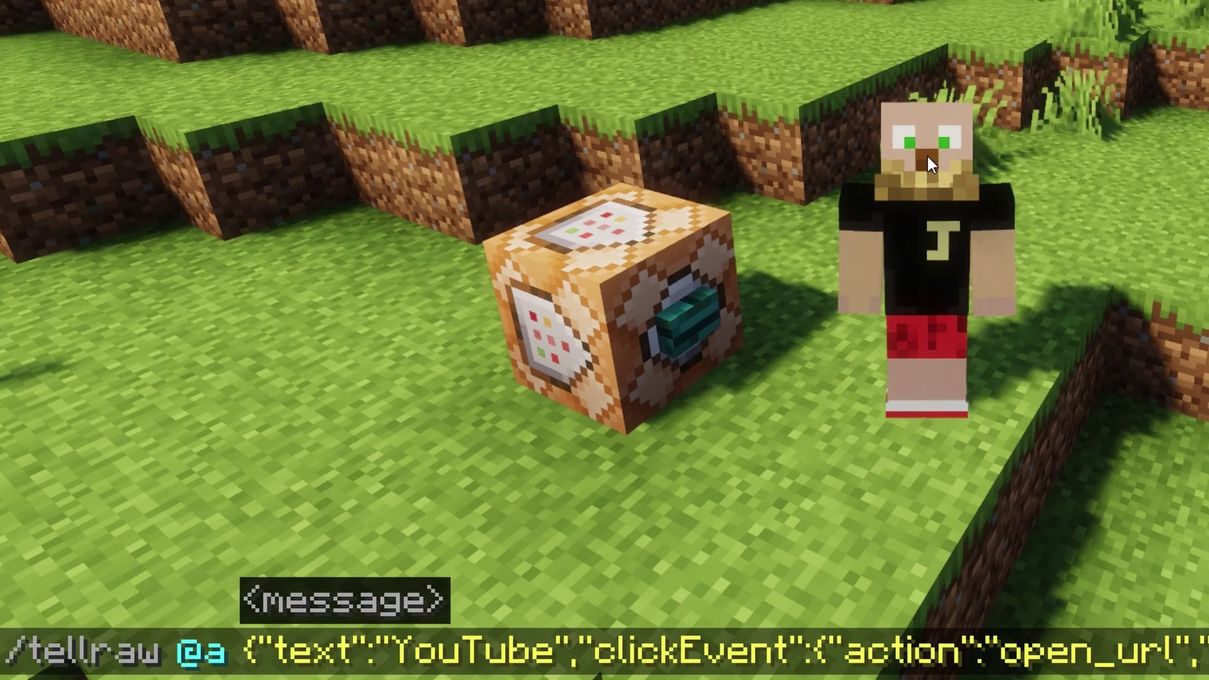
key(Right)
key(Right)
key(Right)
key(Right)
key(Right)
key(Right)
key(Right)
key(Right)
key(Right)
key(Right)
key(Right)
key(Right)
key(Right)
key(Right)
key(Right)
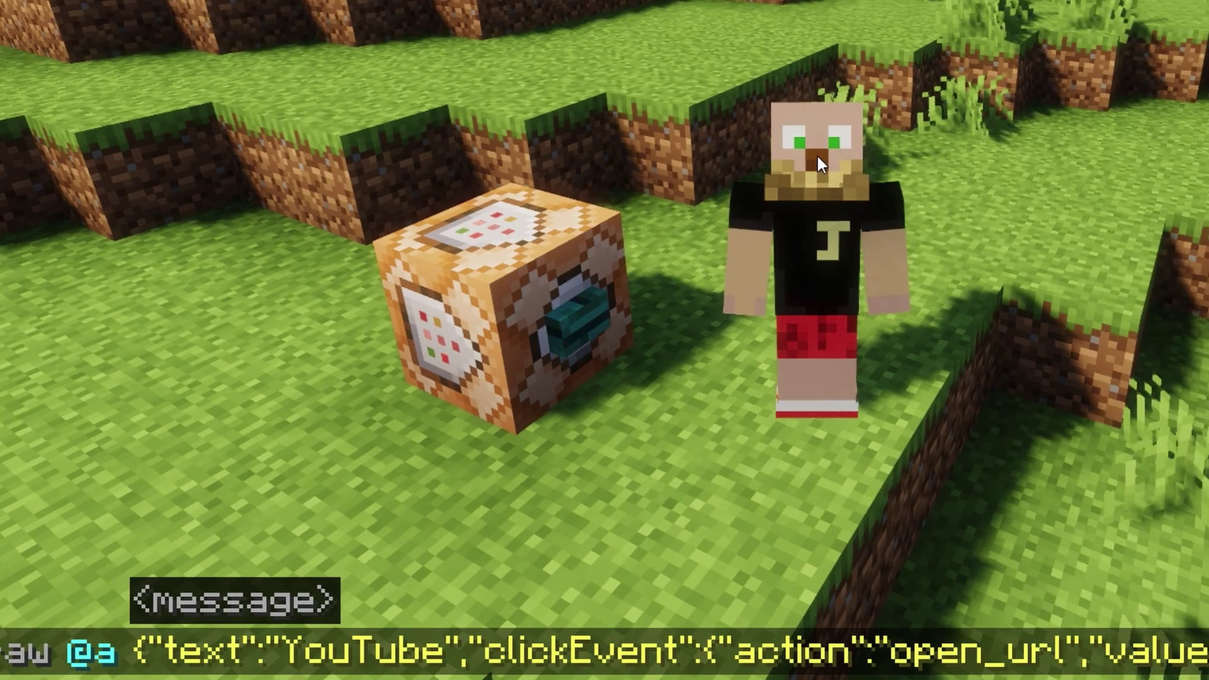
key(Left)
key(Left)
key(Left)
key(Left)
key(Left)
key(Left)
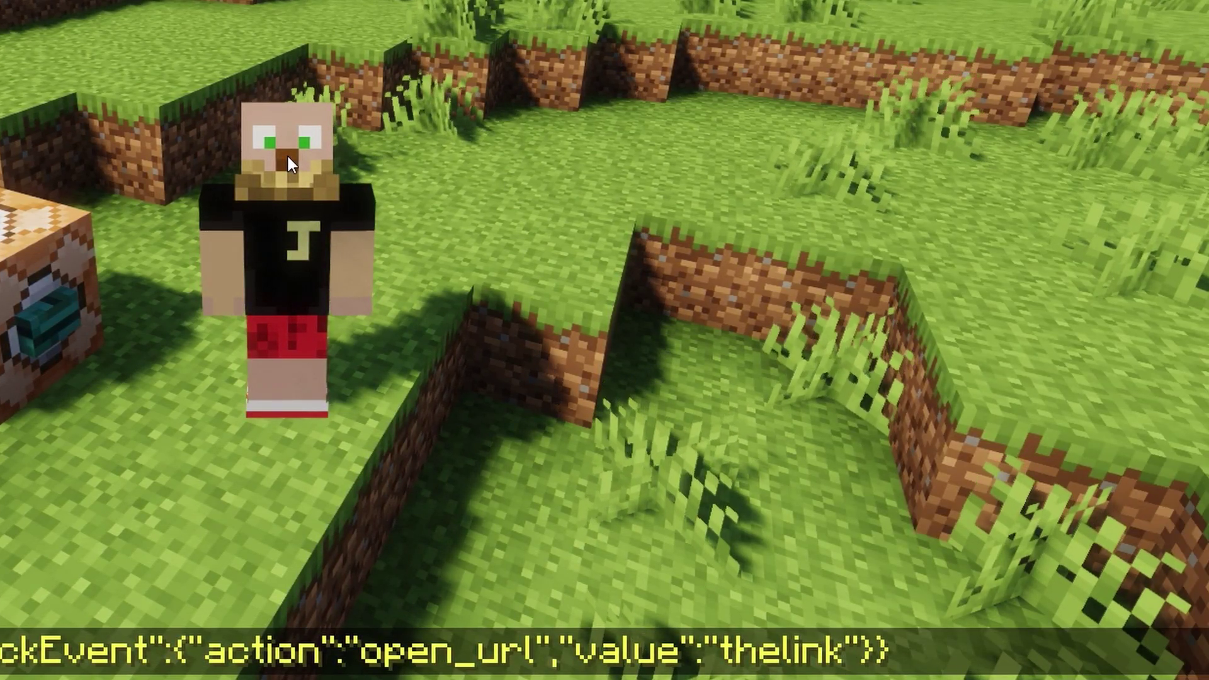
Step: Replace "thelink" with the pasted YouTube channel URL and run the tellraw command
key(Right)
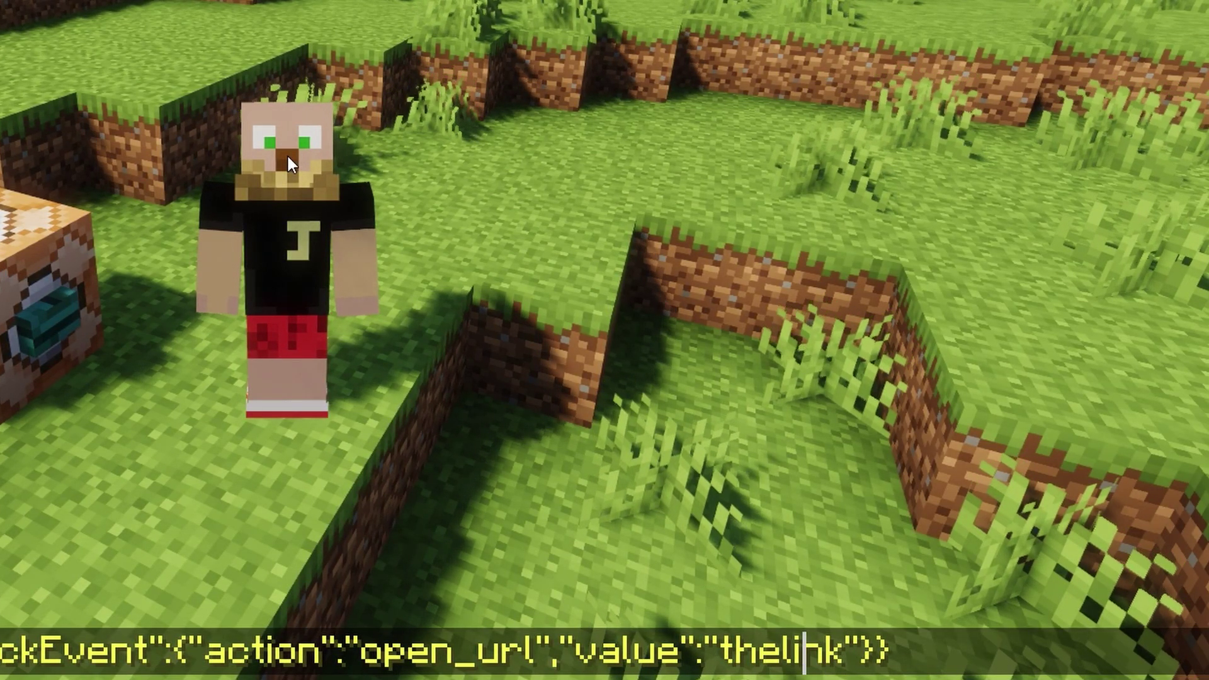
key(BackSpace)
key(BackSpace)
key(BackSpace)
key(BackSpace)
key(BackSpace)
key(BackSpace)
key(BackSpace)
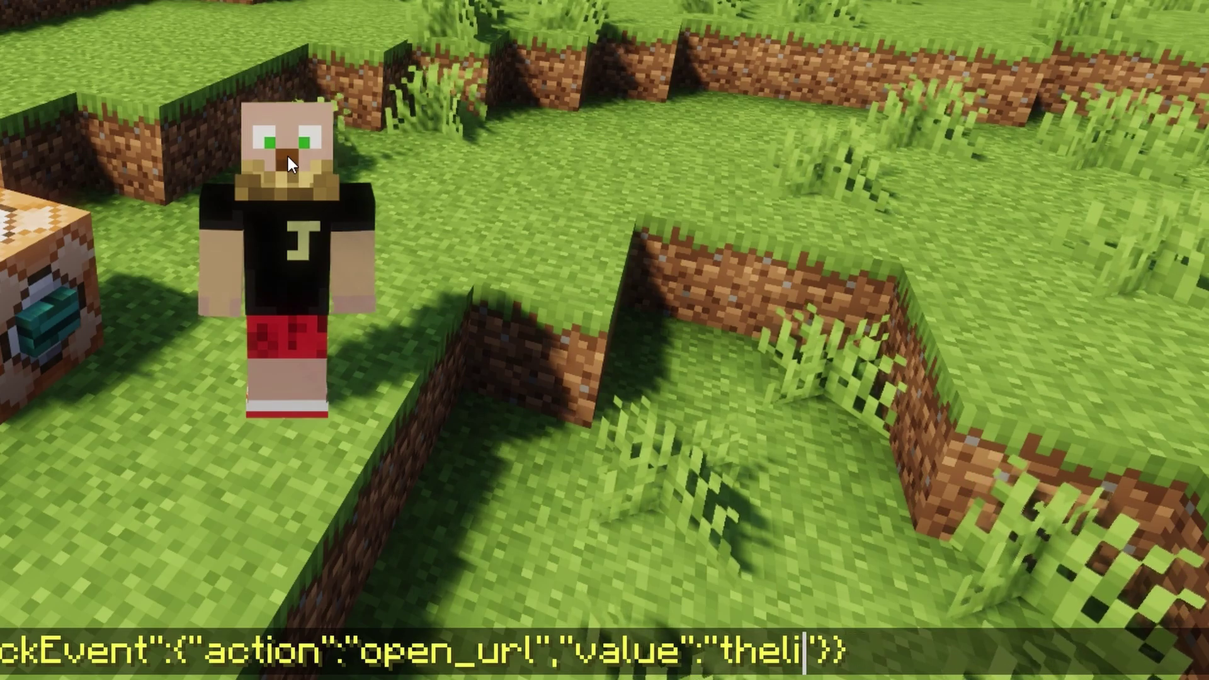
key(ctrl+v)
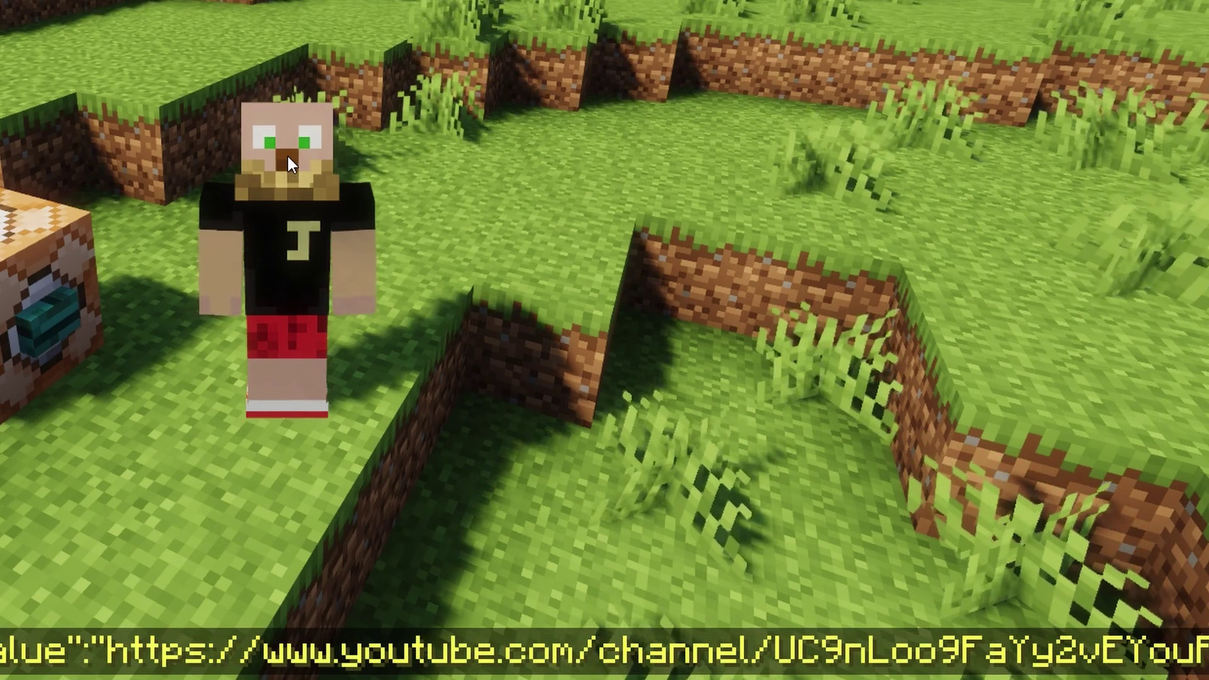
key(Right)
key(Right)
key(Right)
key(Right)
key(Right)
key(Right)
key(Right)
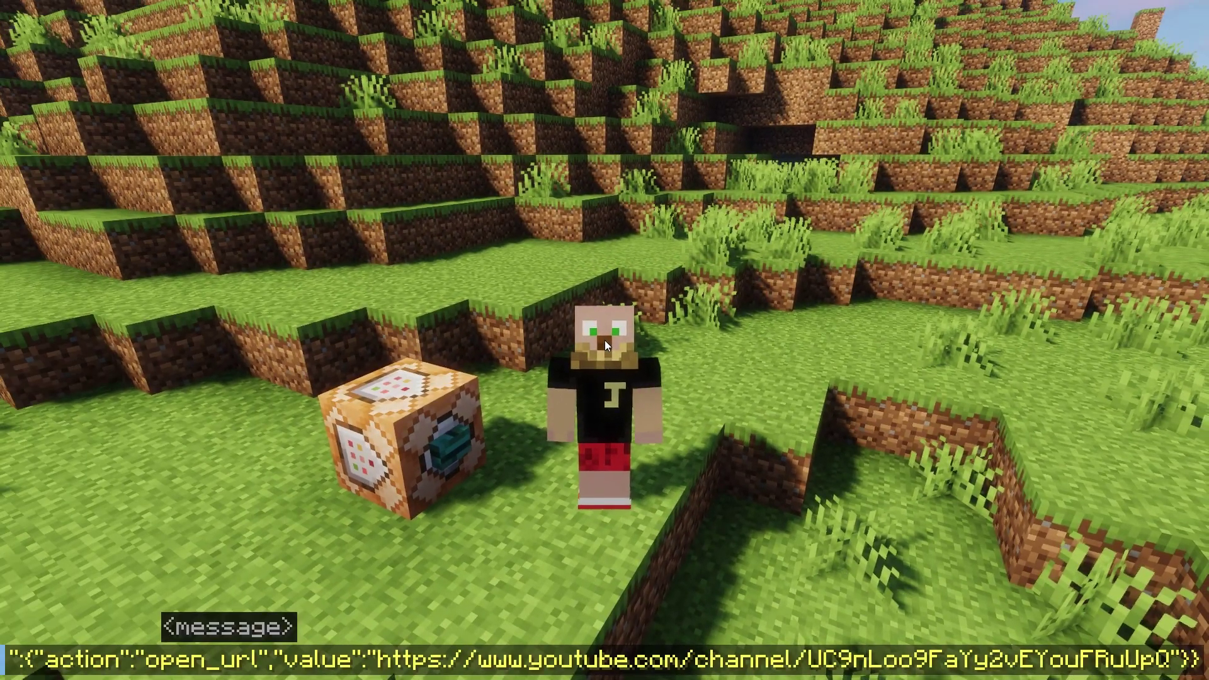
key(Escape)
key(F1)
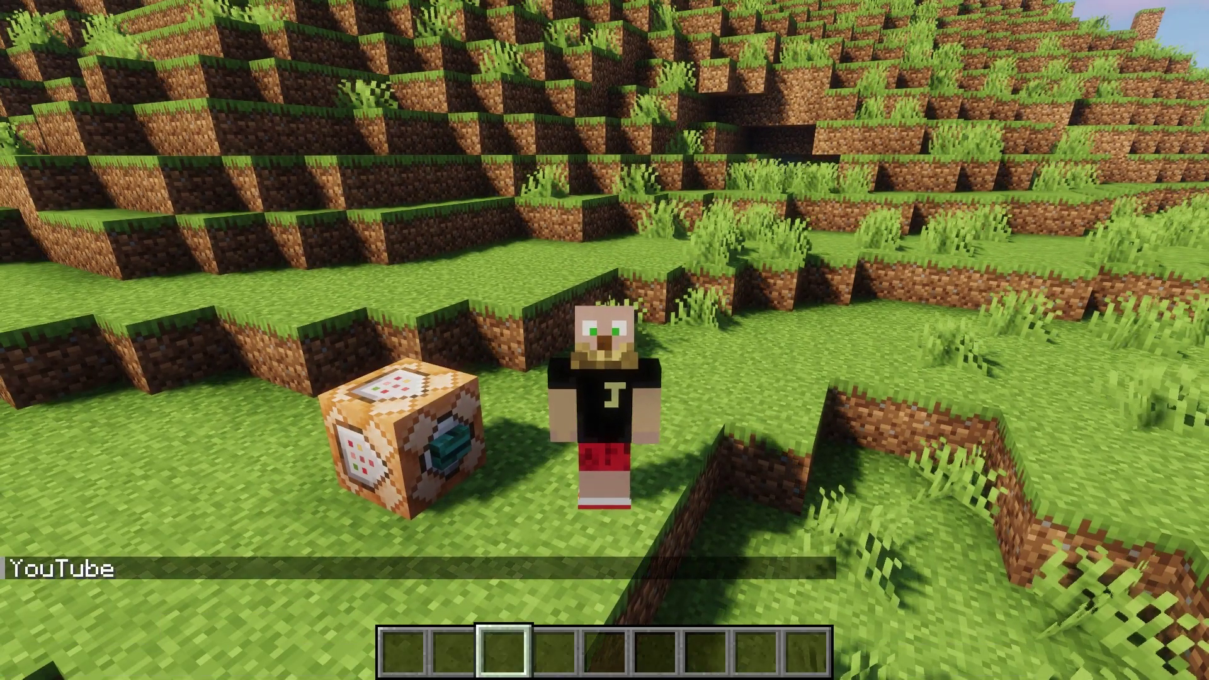
Step: Click the YouTube chat message to bring up the open-website confirmation
key(slash)
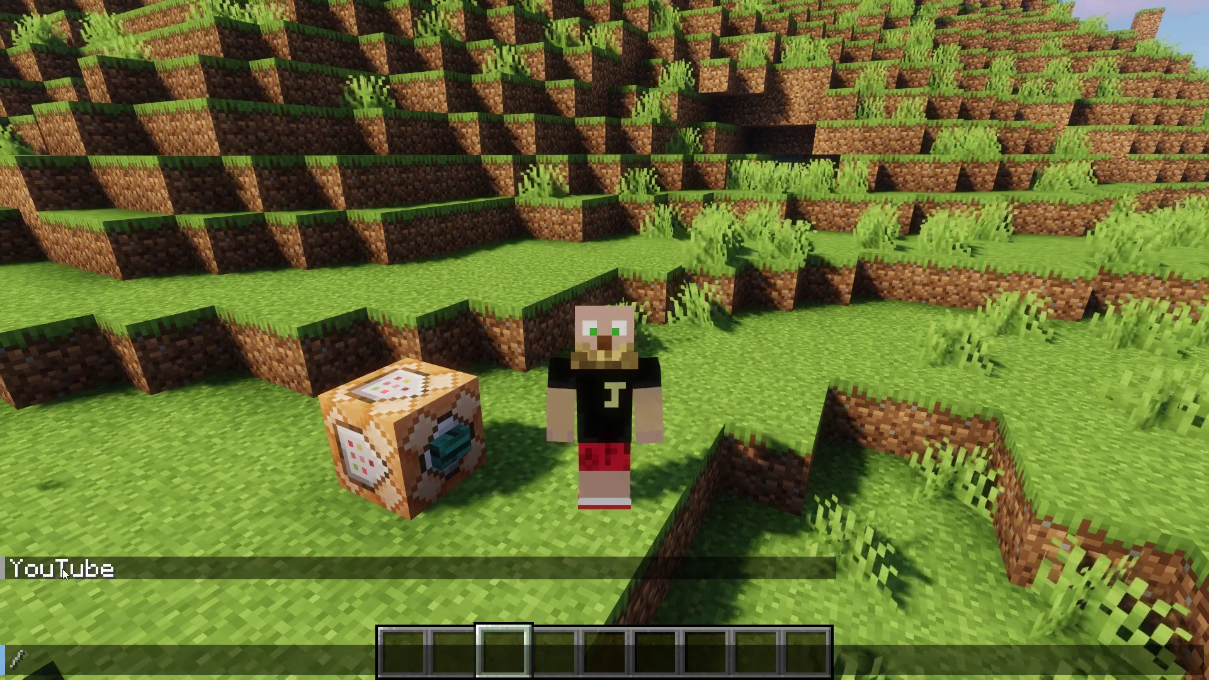
click(62, 570)
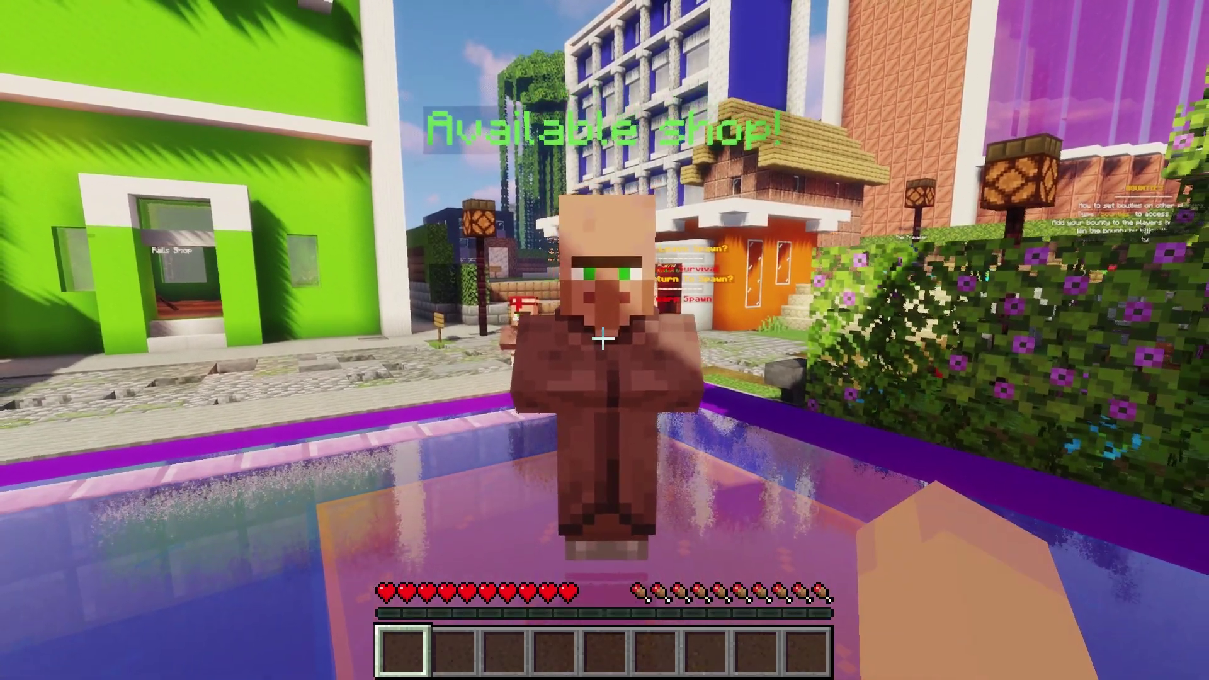
Step: Run /vm create admin 1 to create an admin villager shop, then approach the villager
right_click(604, 340)
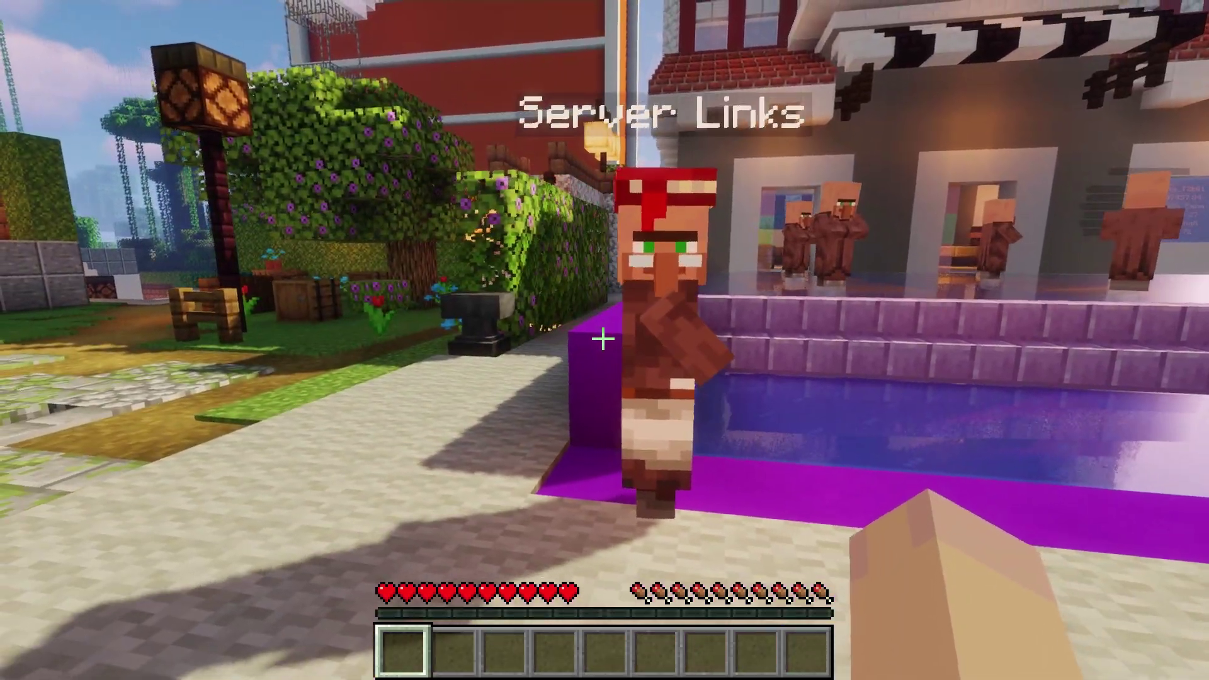
key(t)
text(/vm )
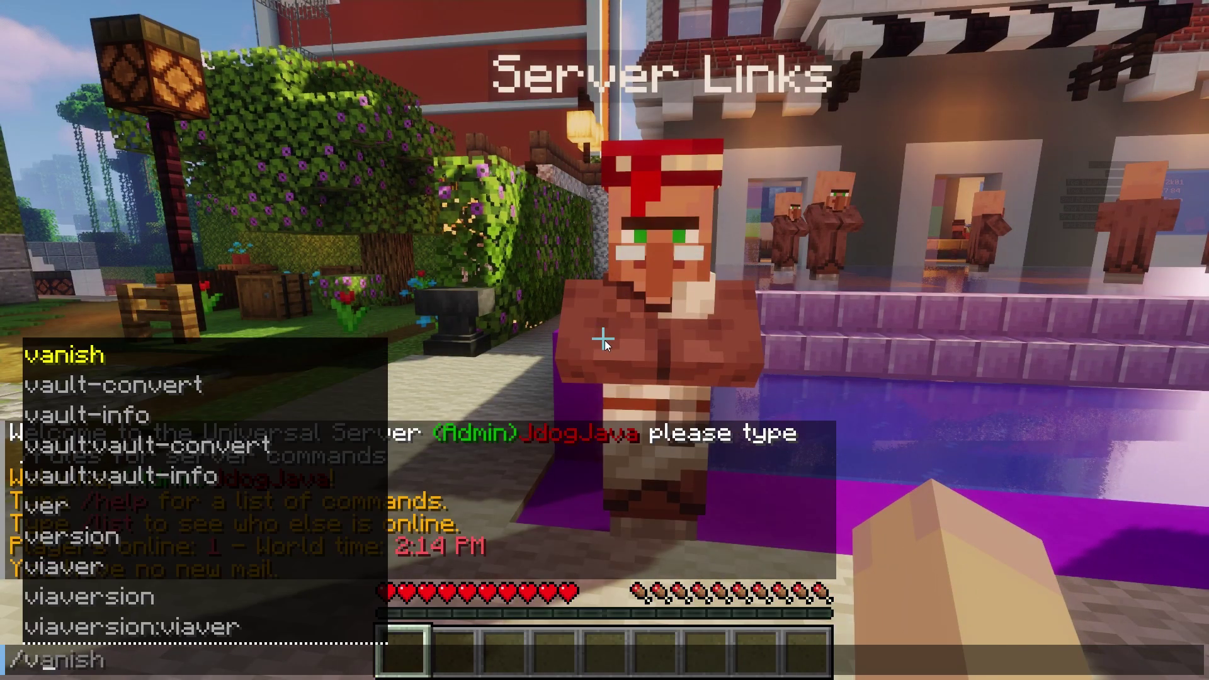
text(create)
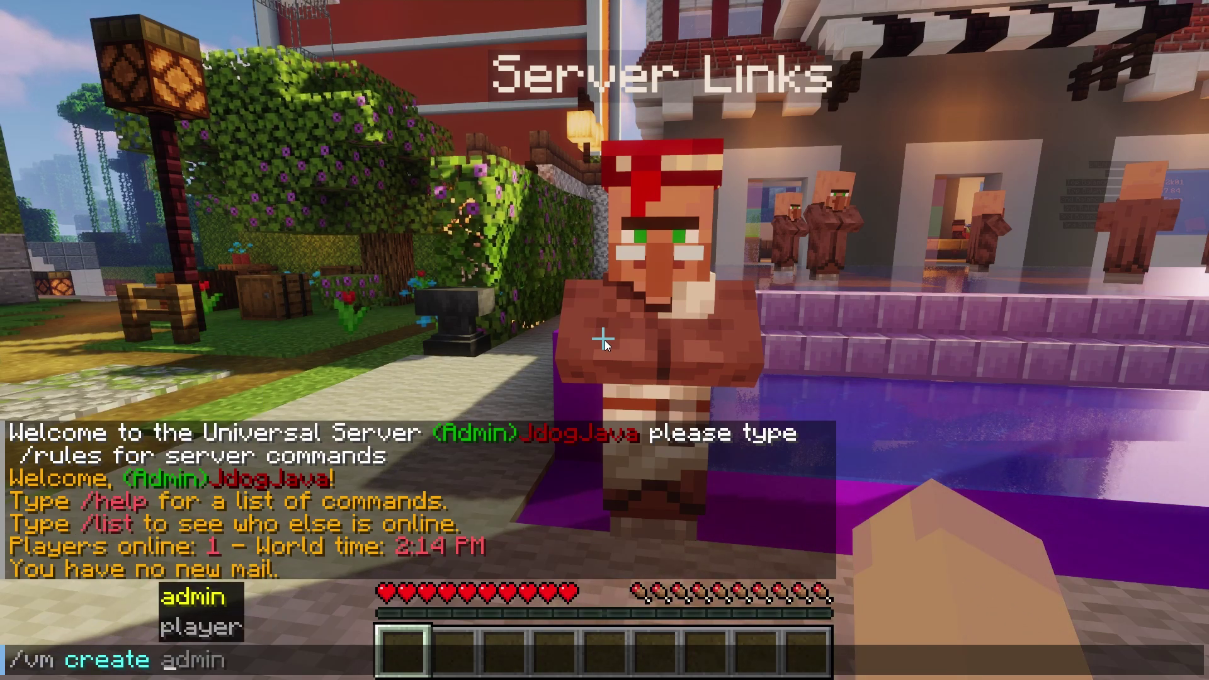
key(Tab)
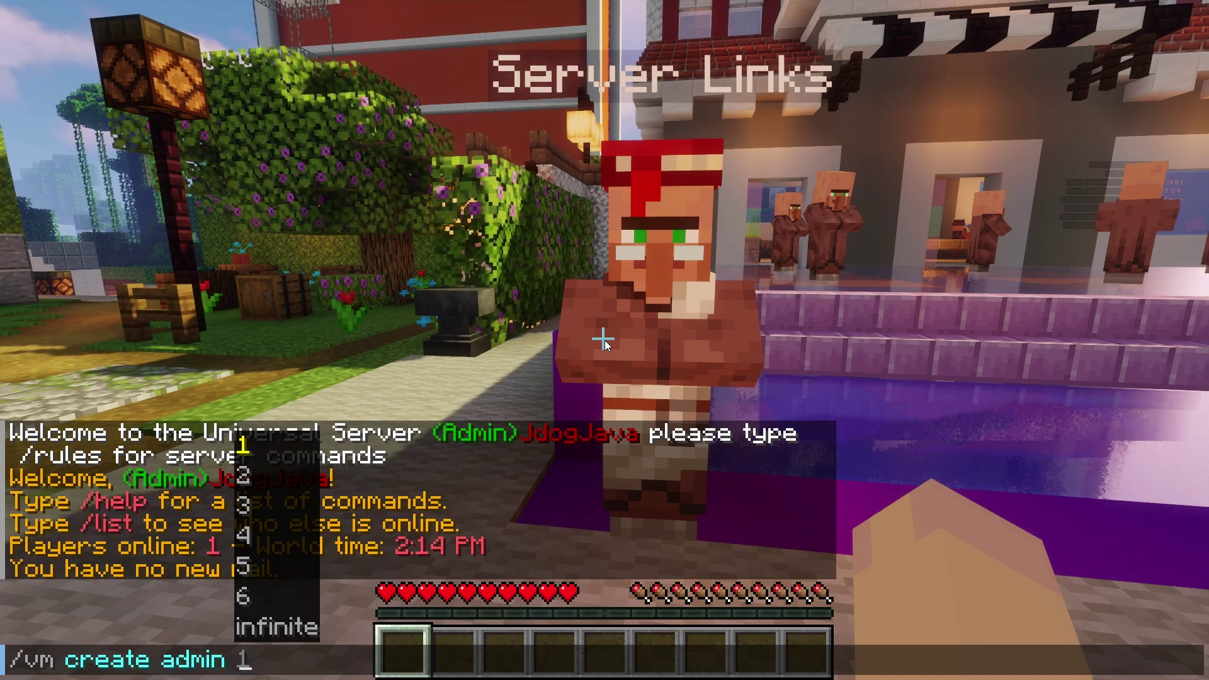
key(Tab)
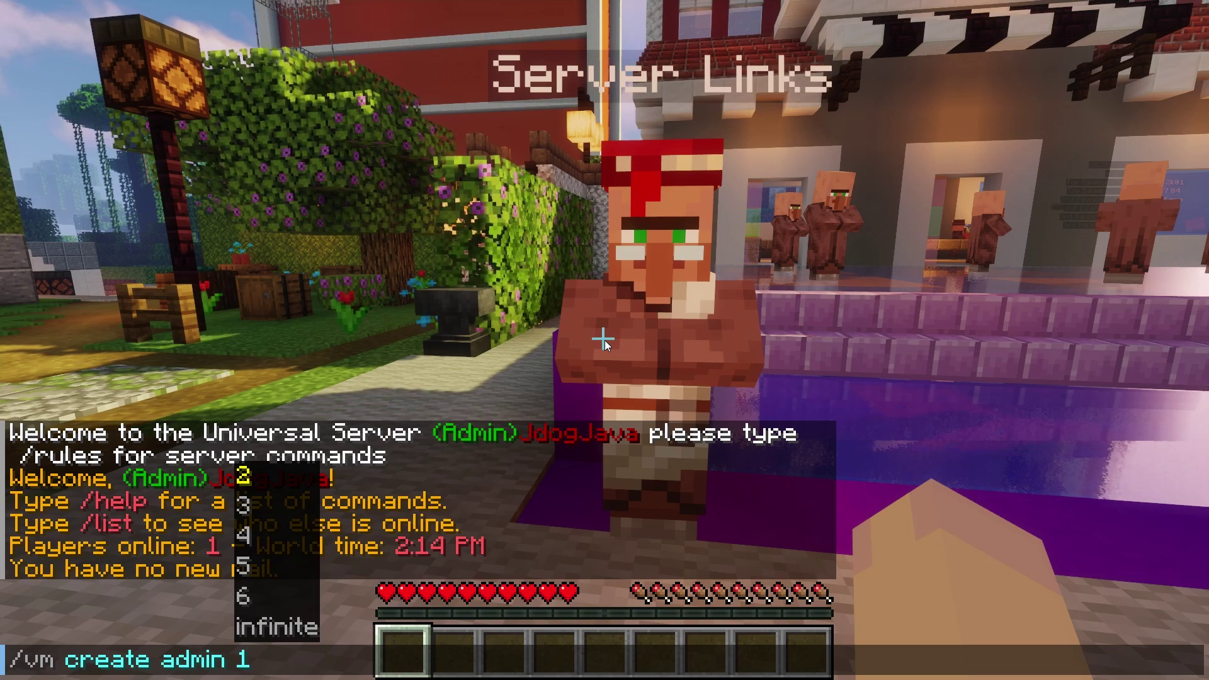
key(Return)
key(w)
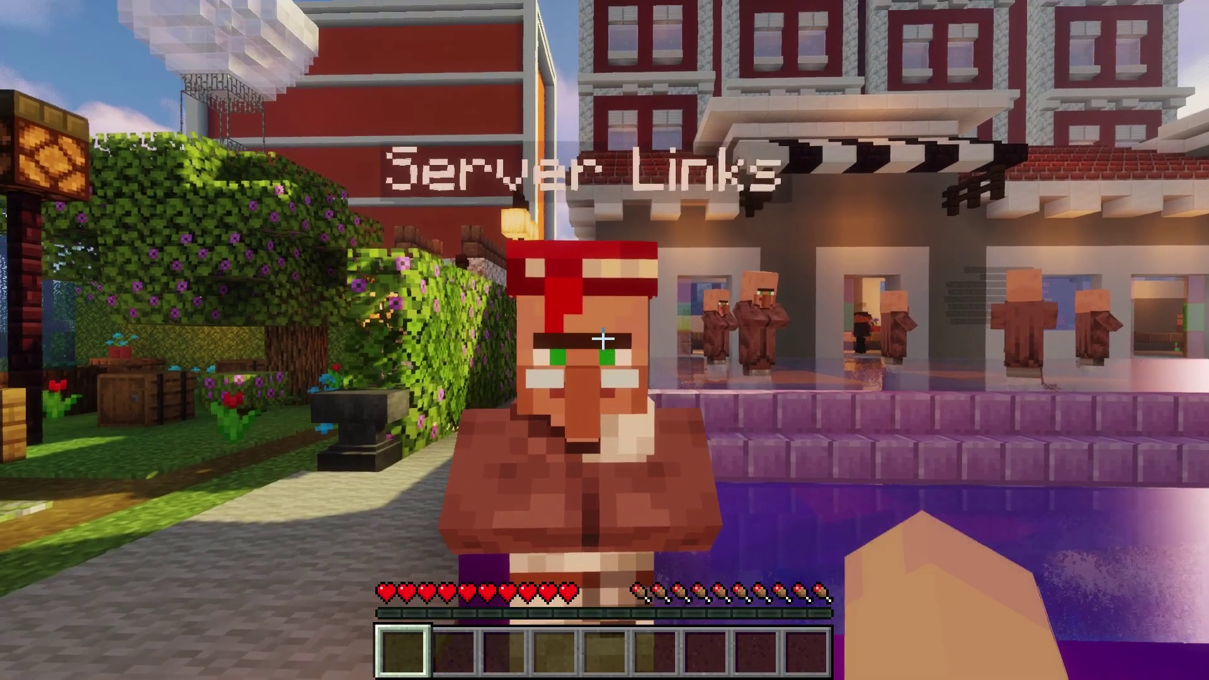
Step: Open the shop villager's items-for-sale editor via Edit shopfront
key(w)
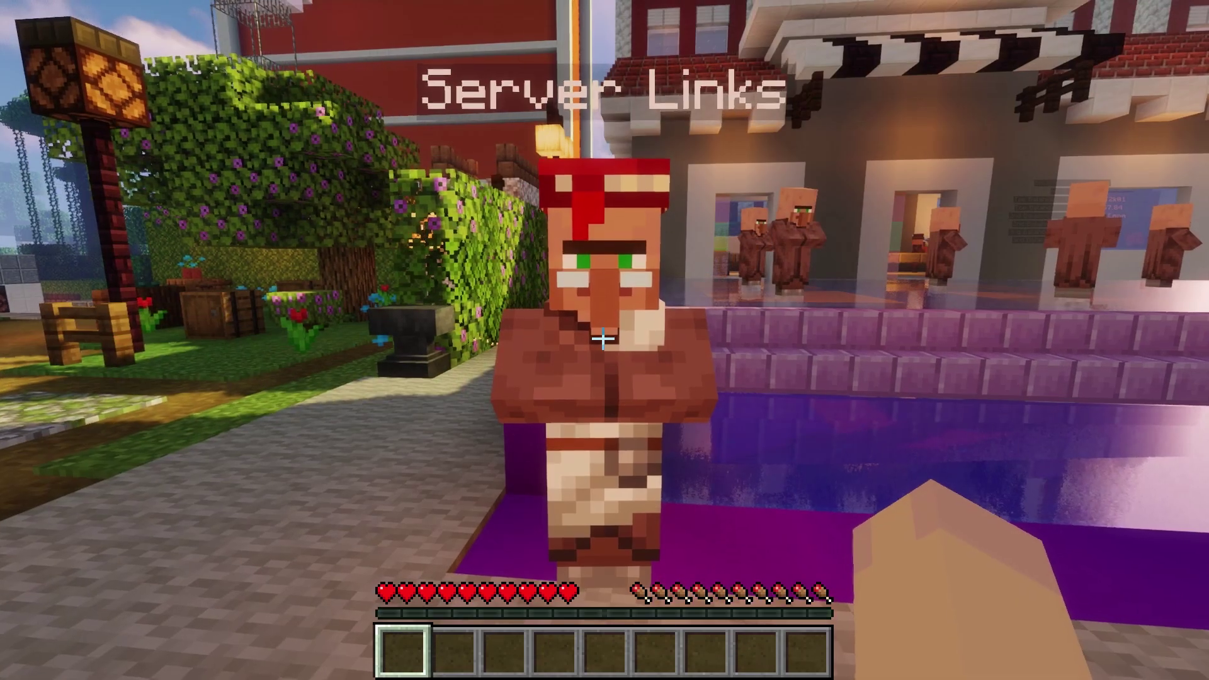
right_click(604, 340)
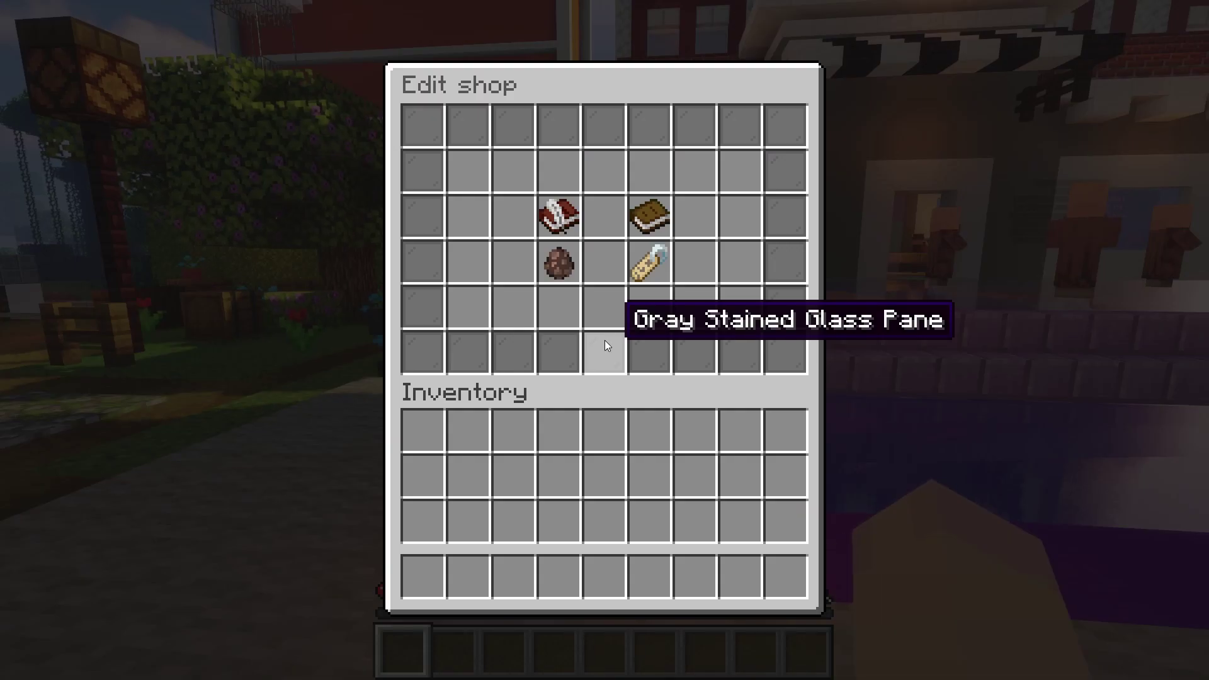
click(552, 218)
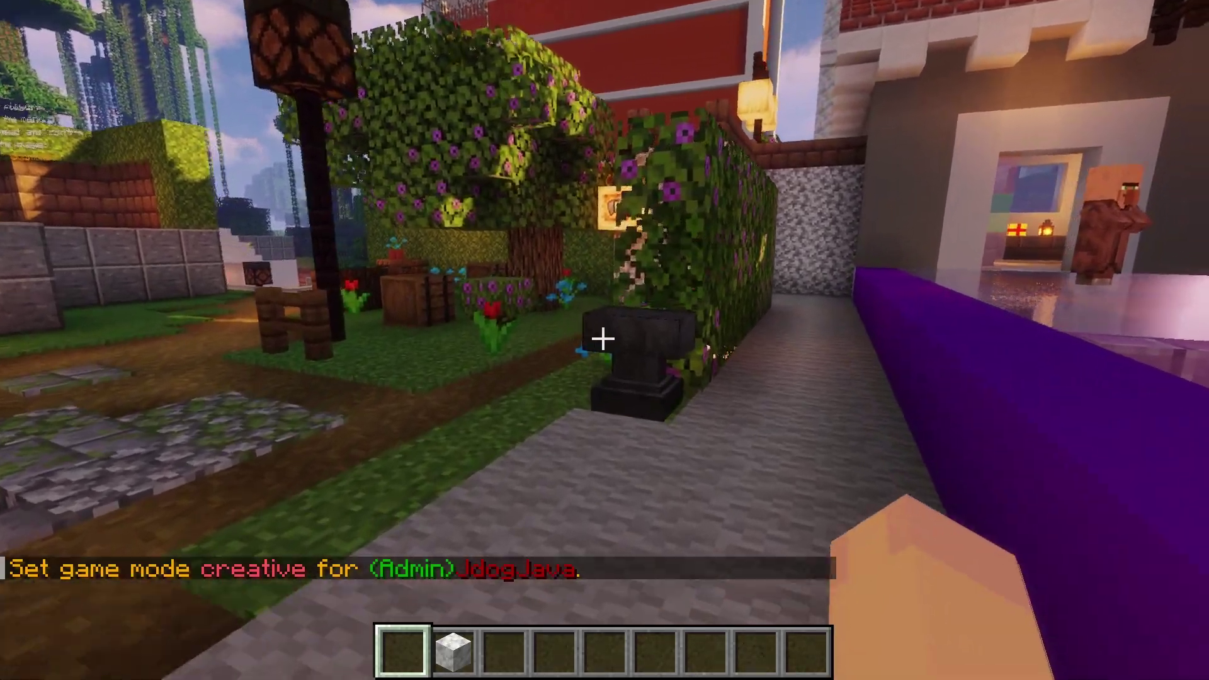
Step: Rename the calcite block to 'Test Link' in the anvil
key(w)
right_click(604, 339)
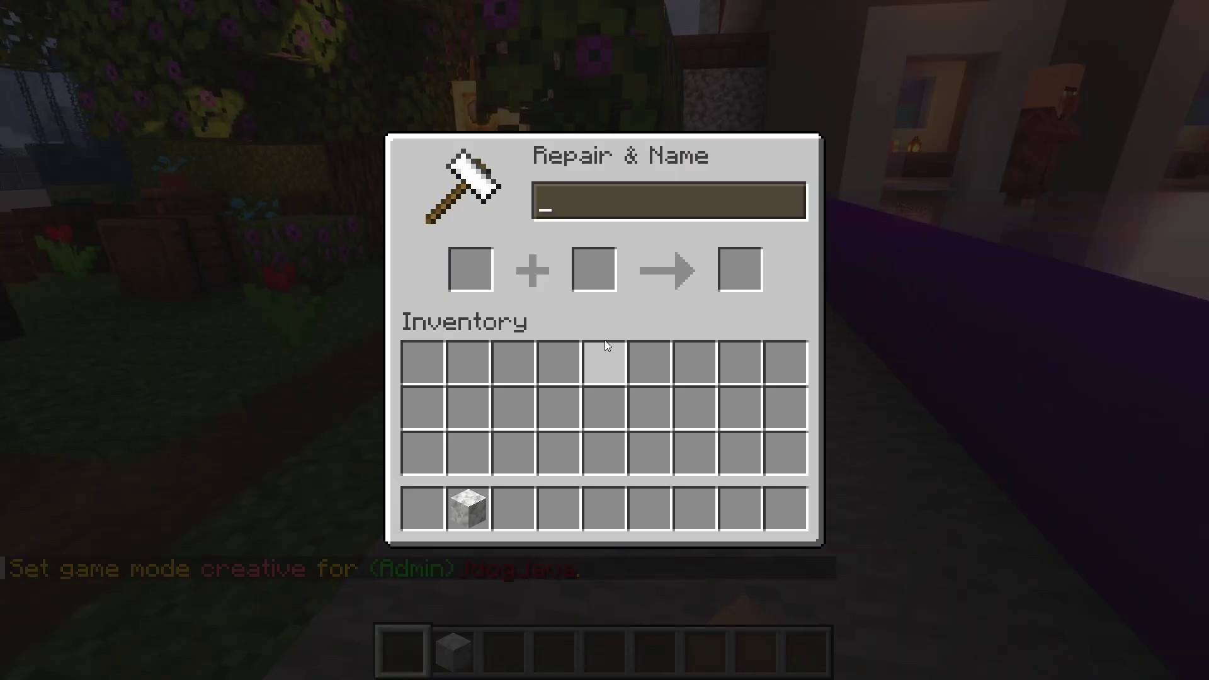
click(464, 511)
click(470, 269)
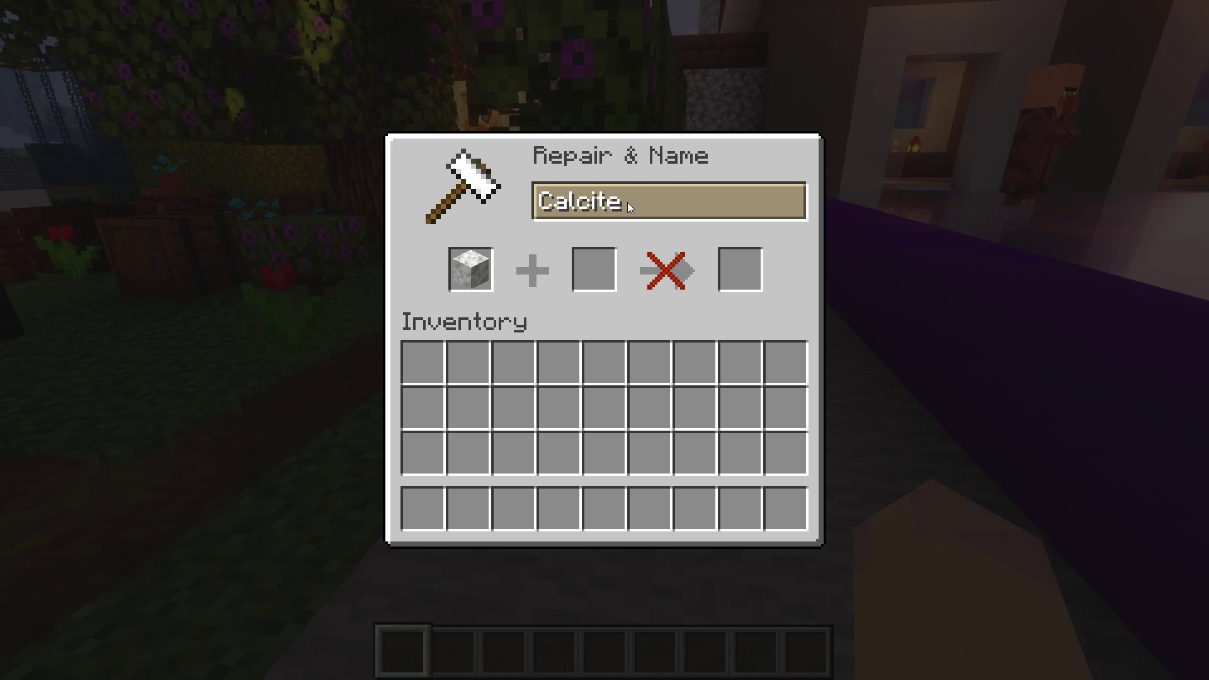
key(ctrl+a)
text(Test Link)
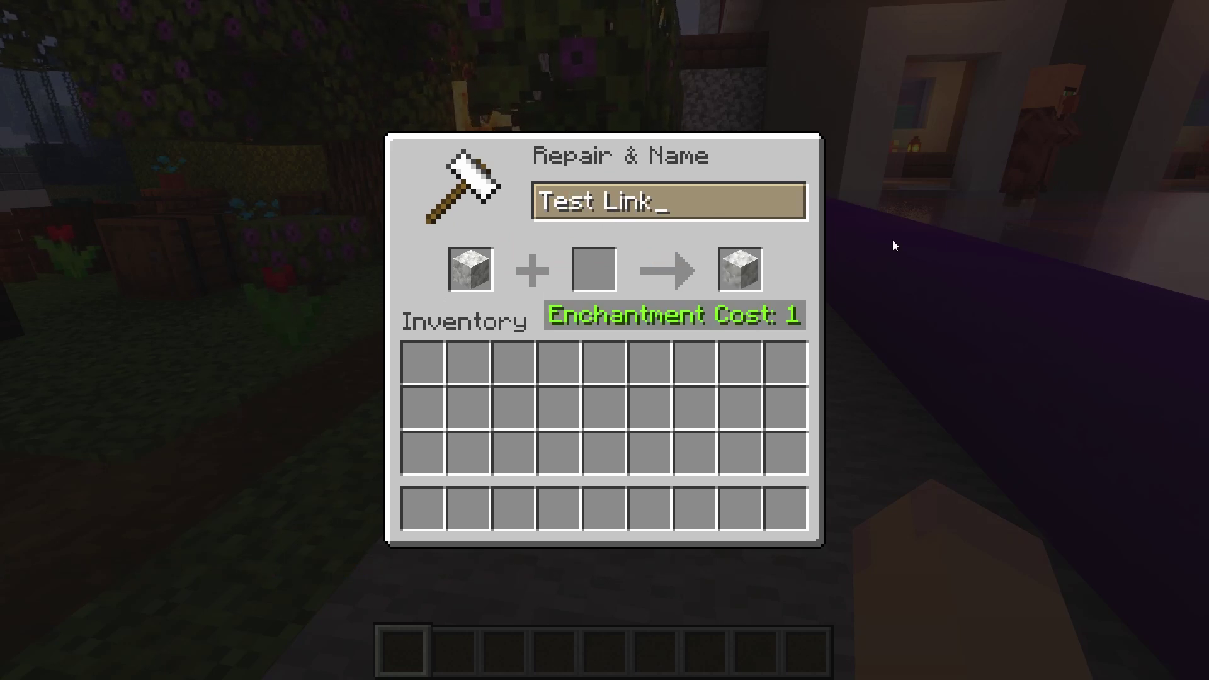
Step: Put the Test Link block into hotbar slot 5 and reopen the villager's shop editor
shift+click(756, 270)
click(677, 366)
click(604, 509)
key(Escape)
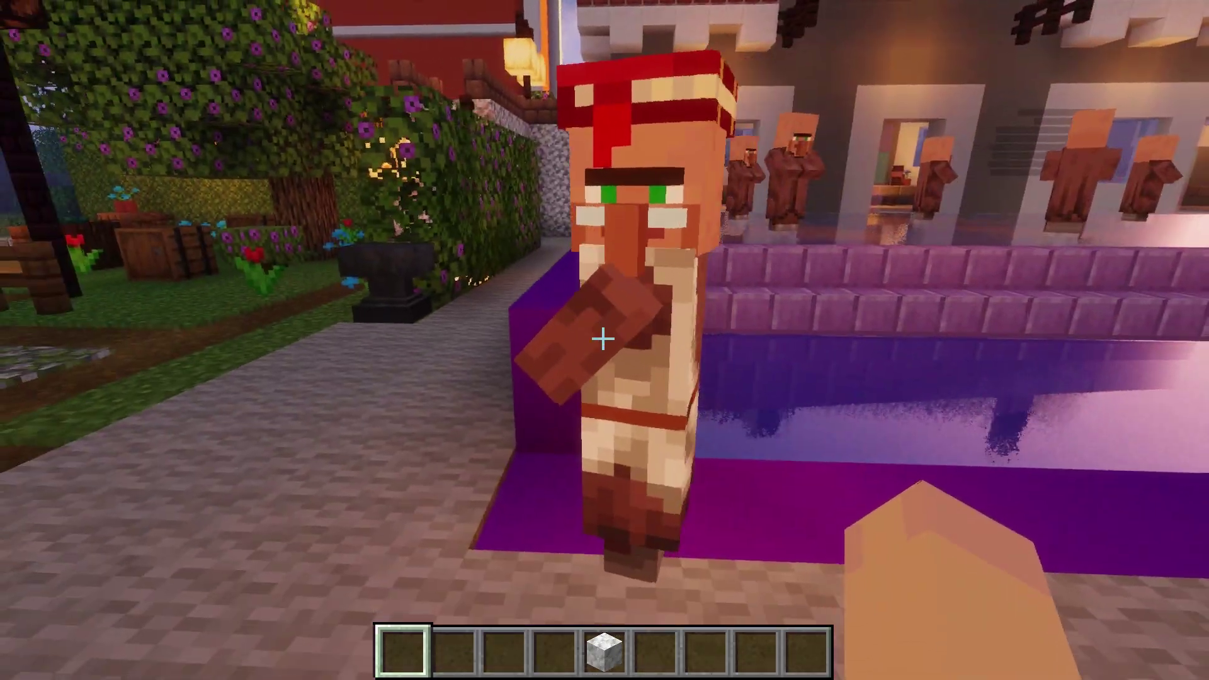
right_click(605, 340)
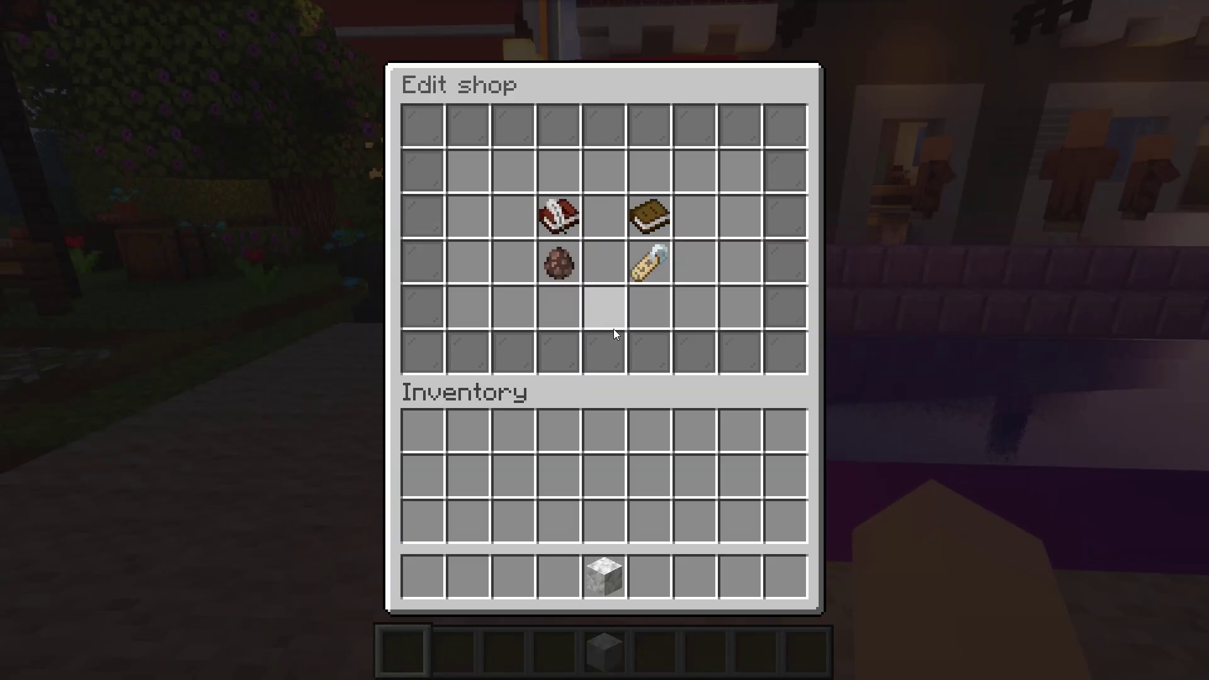
Step: Put the Test Link block up for sale with amount 1 and price 0
click(553, 215)
click(606, 463)
click(697, 241)
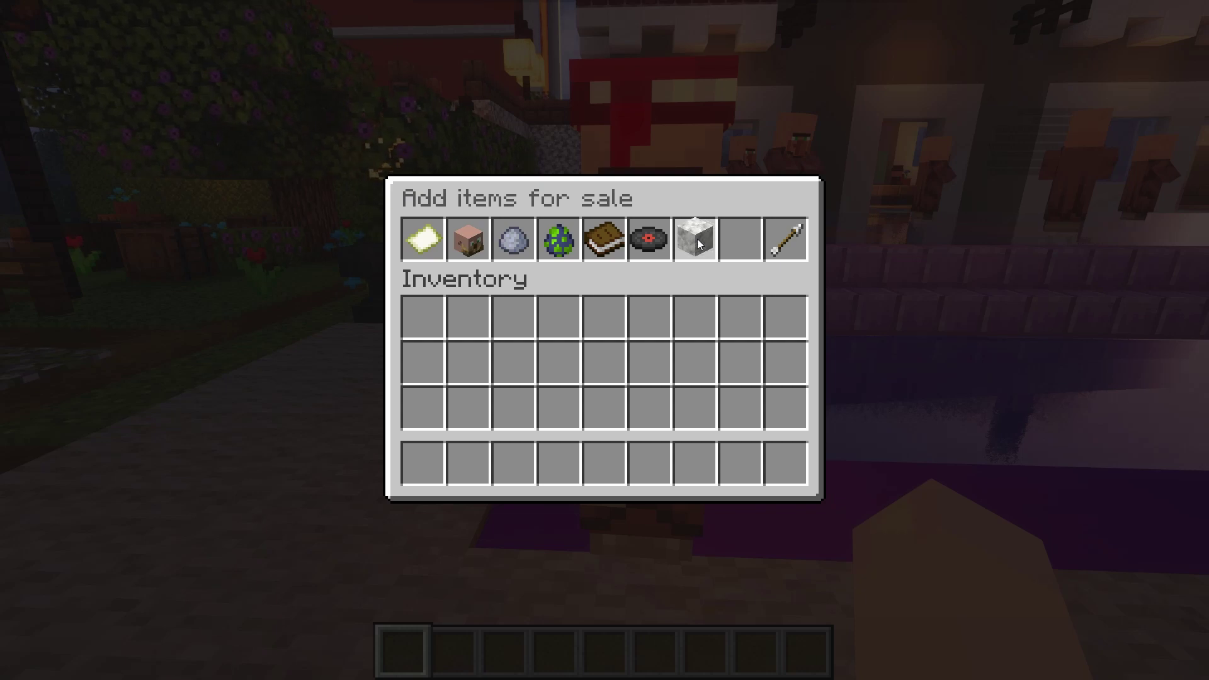
key(t)
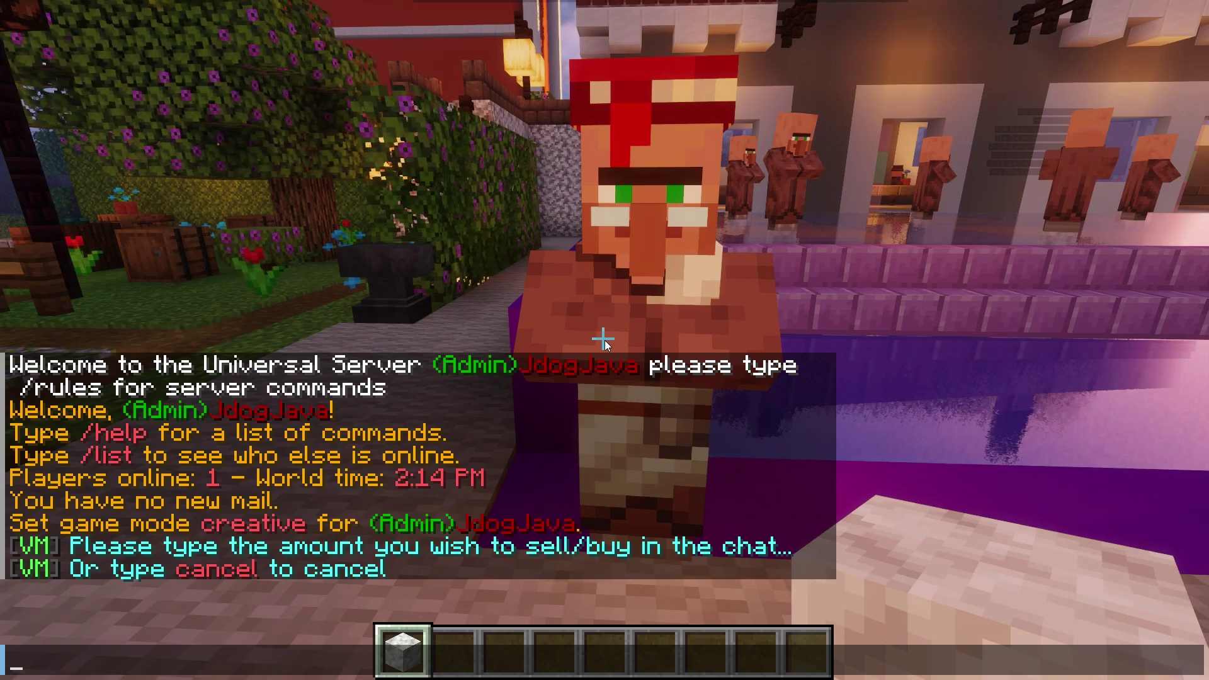
text(1)
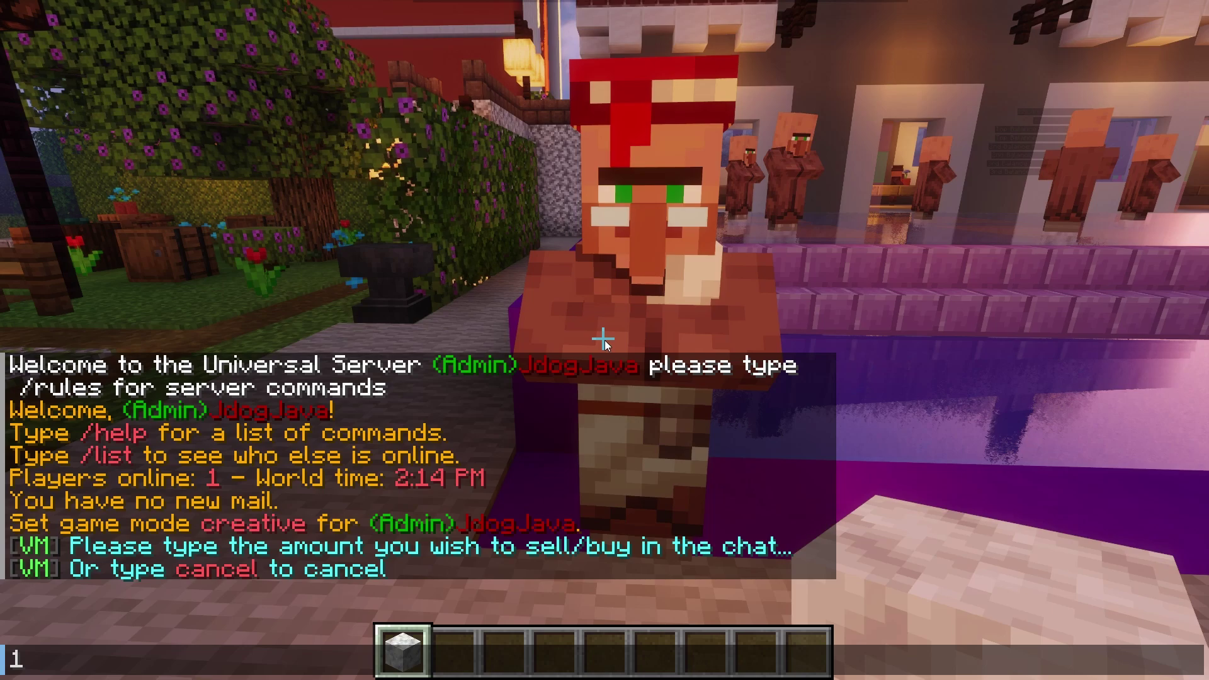
key(Return)
text(t)
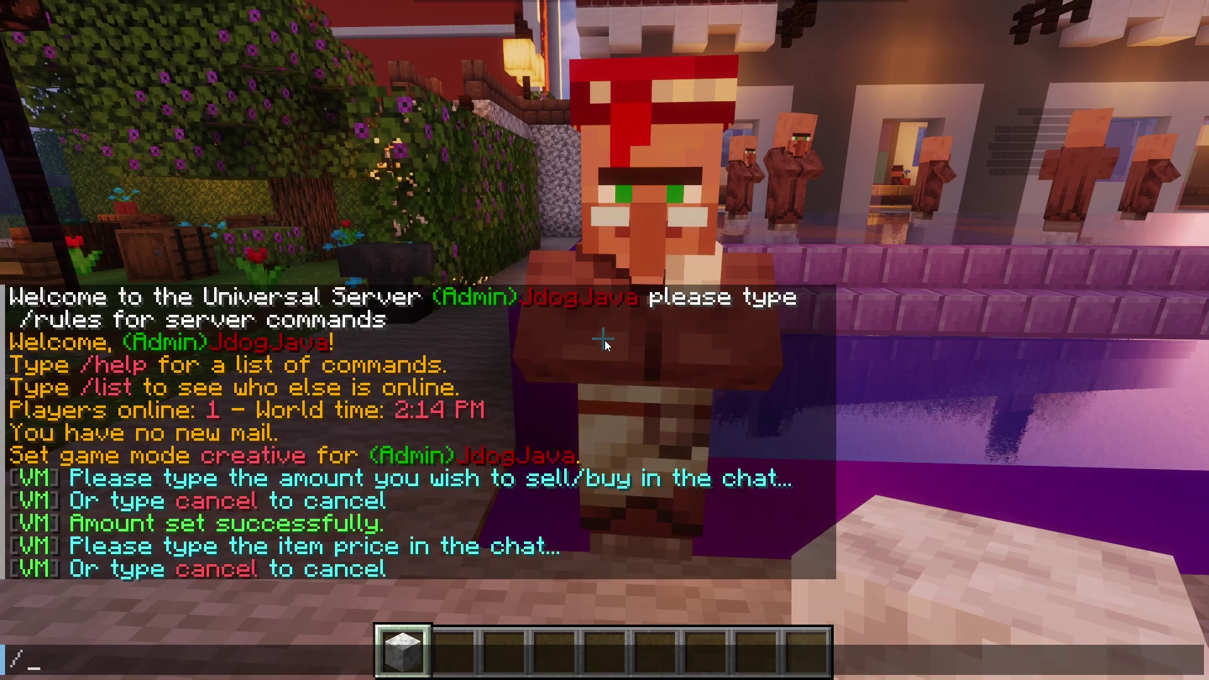
text(0)
key(Return)
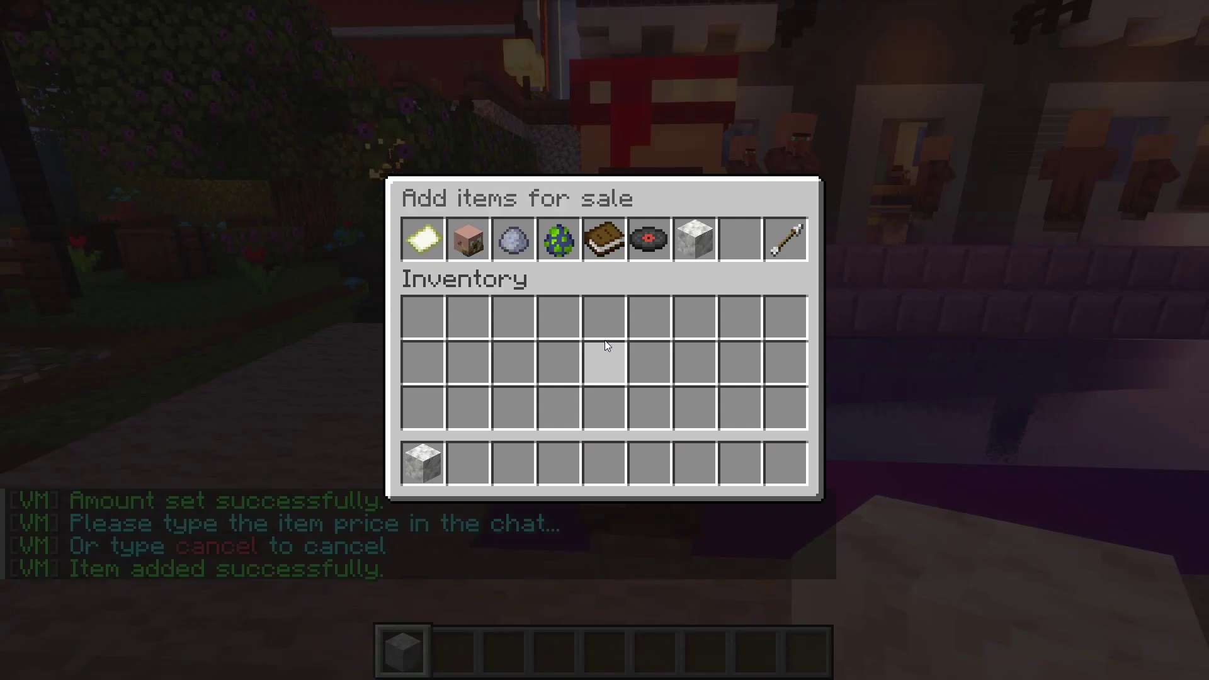
Step: Cycle the Test Link item's mode from SELL to COMMAND and begin entering its command
click(694, 245)
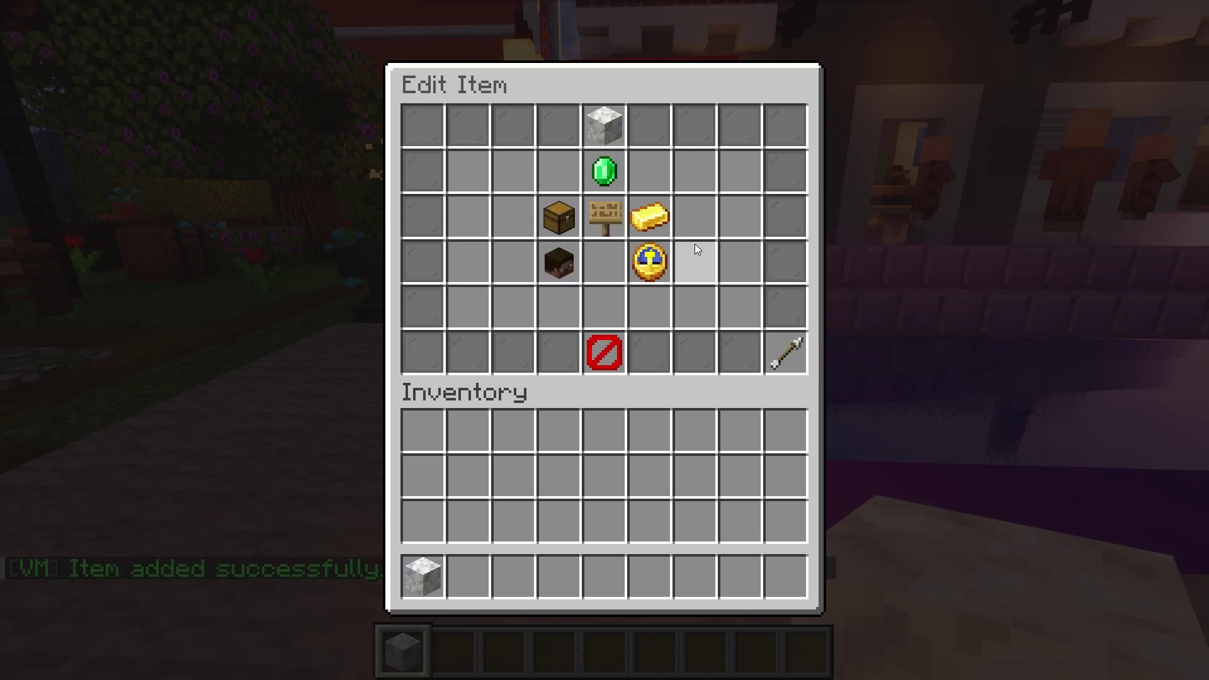
click(605, 208)
click(605, 207)
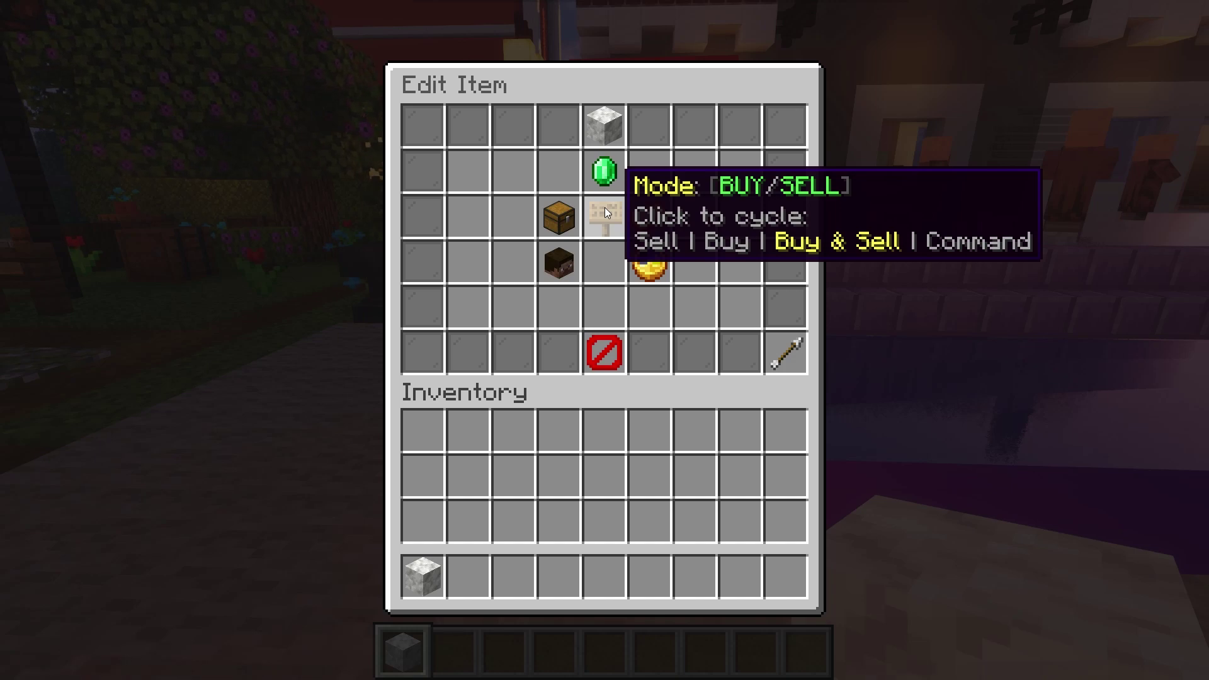
click(605, 207)
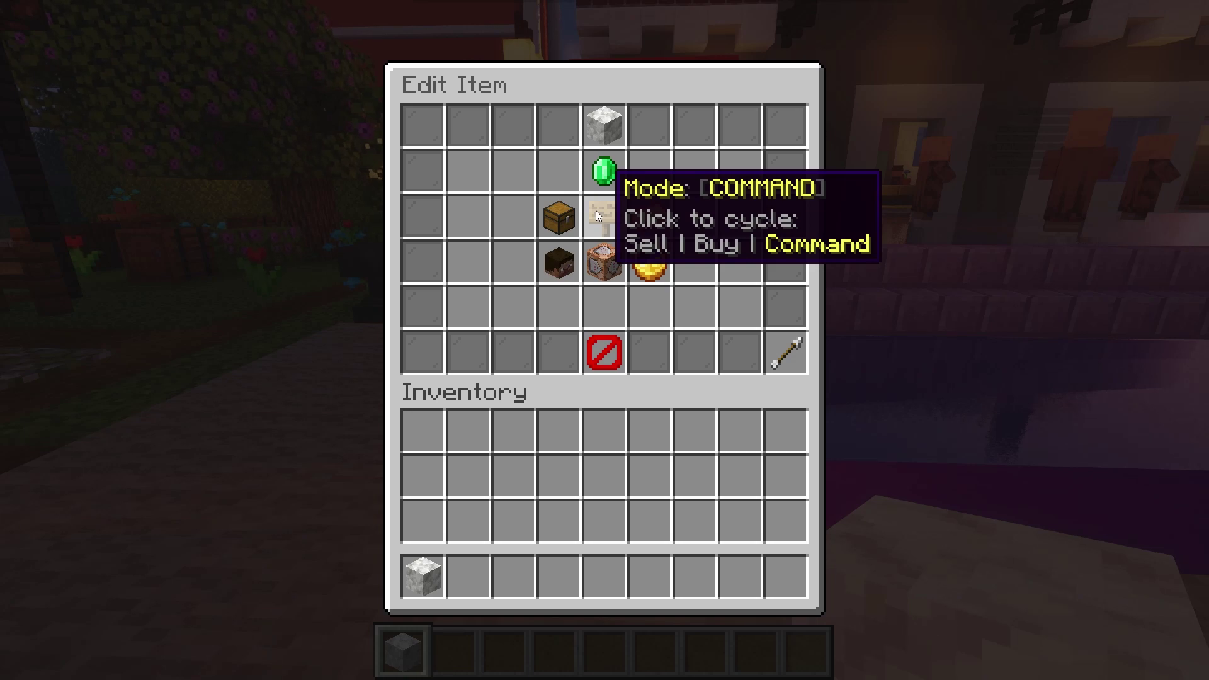
click(606, 267)
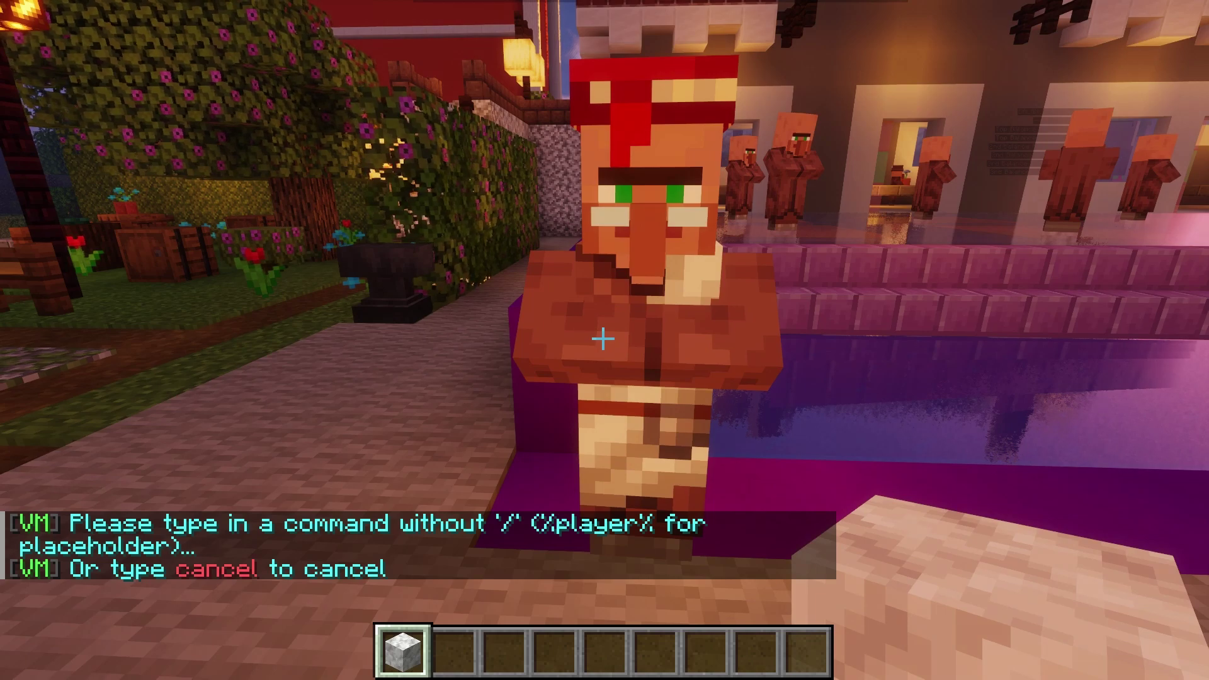
key(t)
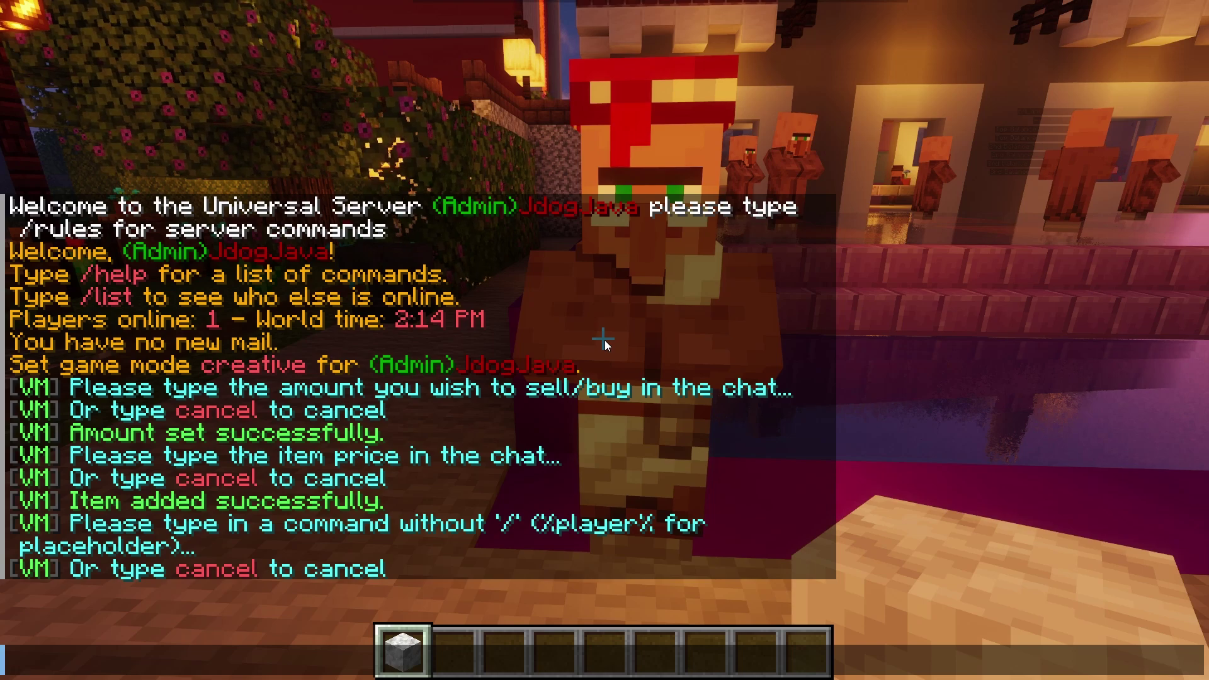
Step: Type the partial tellraw %player% JSON command with a YouTube open_url link in chat
text(te)
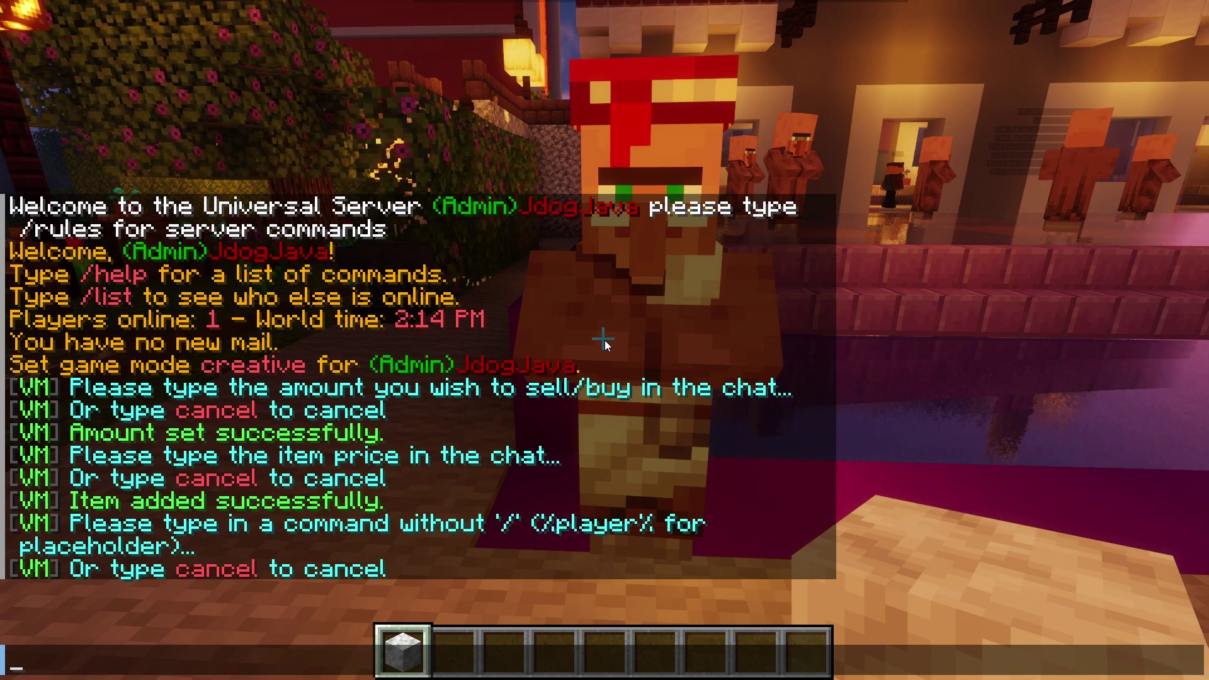
text(llr)
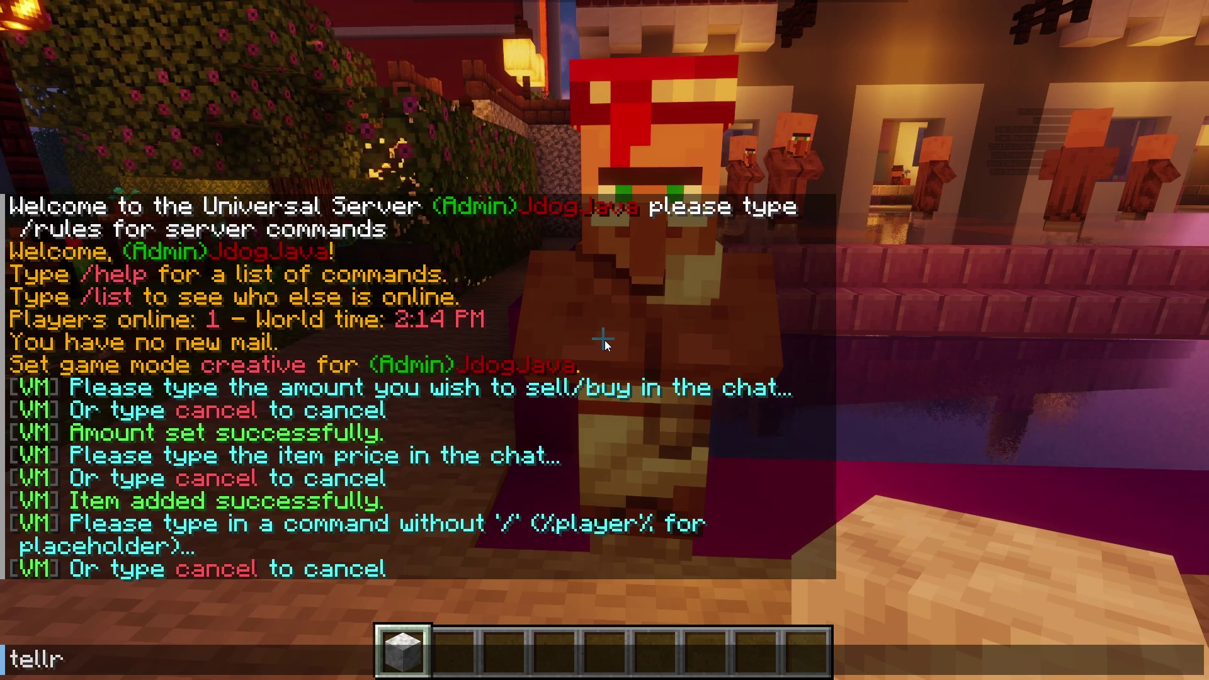
text(aw %player)
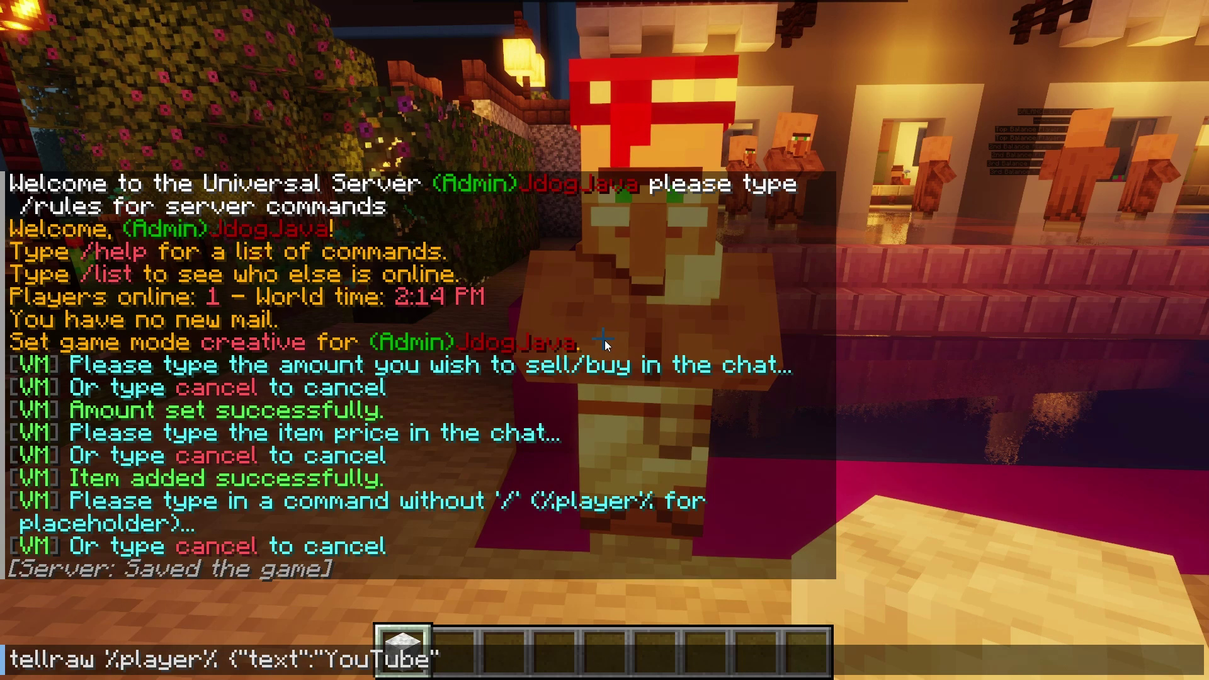
text(,"clickEvent":{"action":)
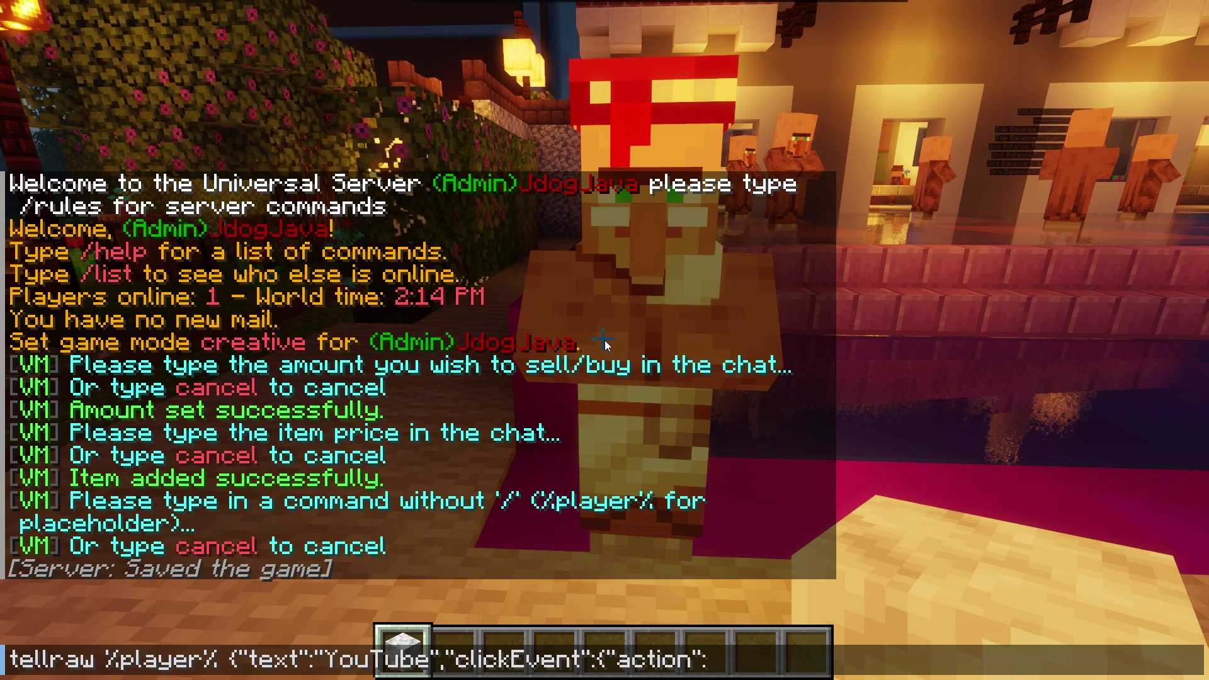
text("ope)
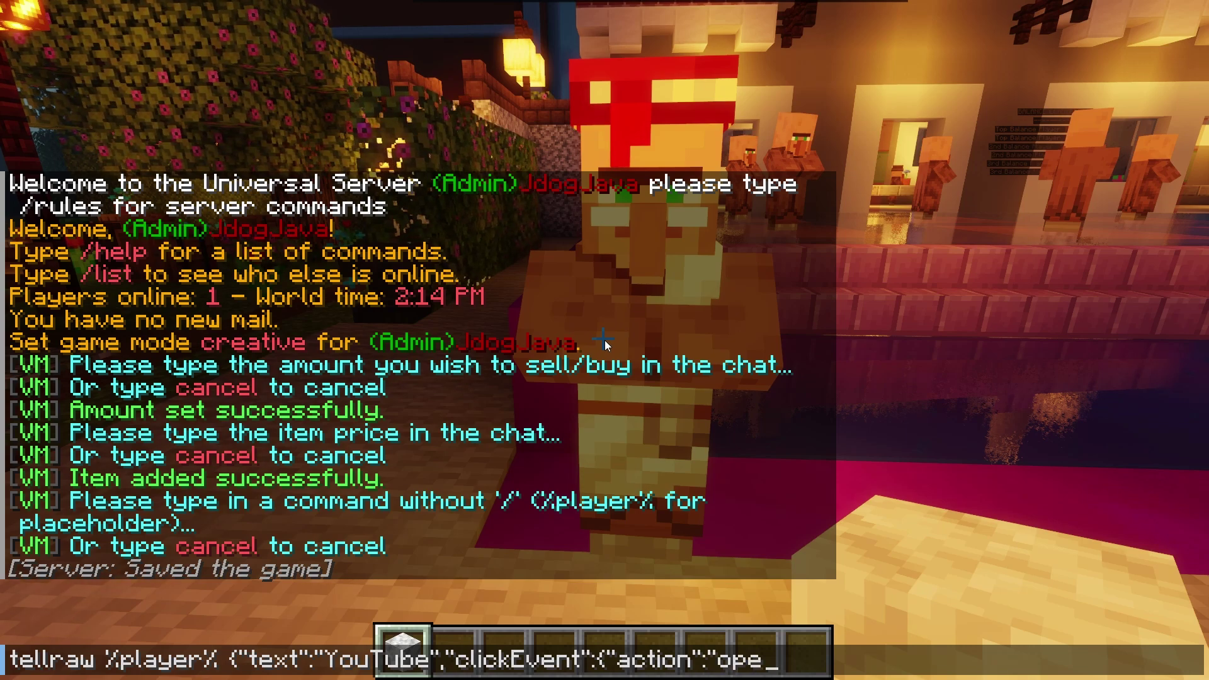
text(n_url",)
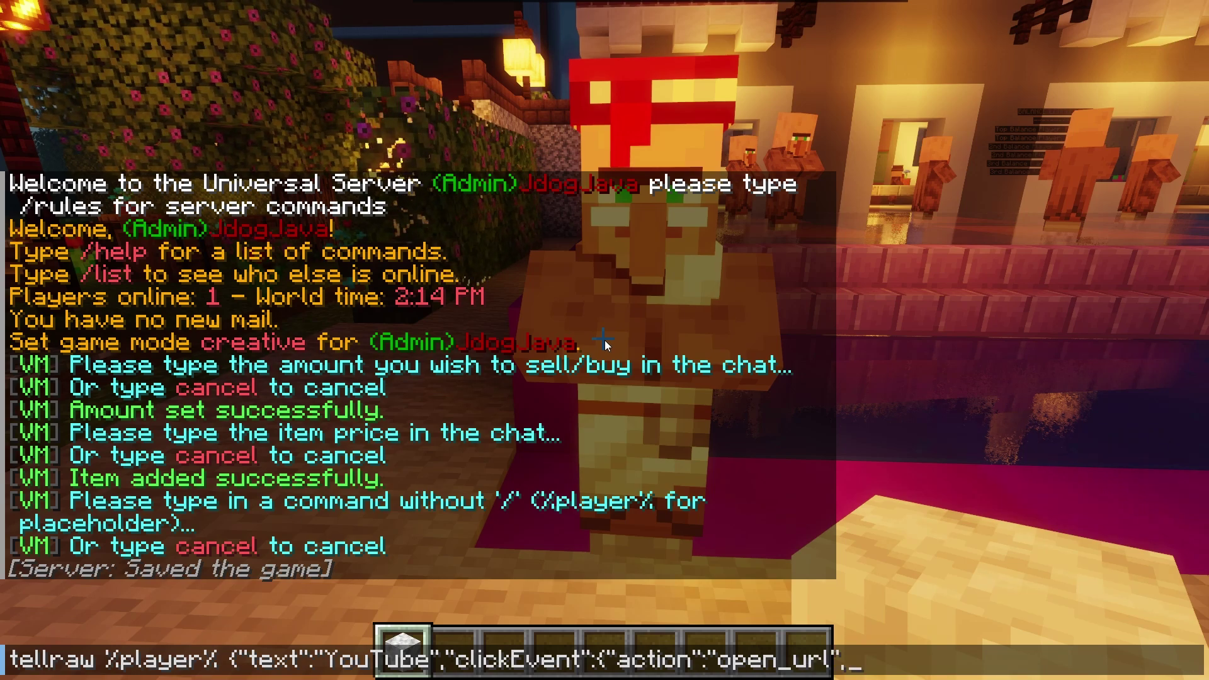
text("val)
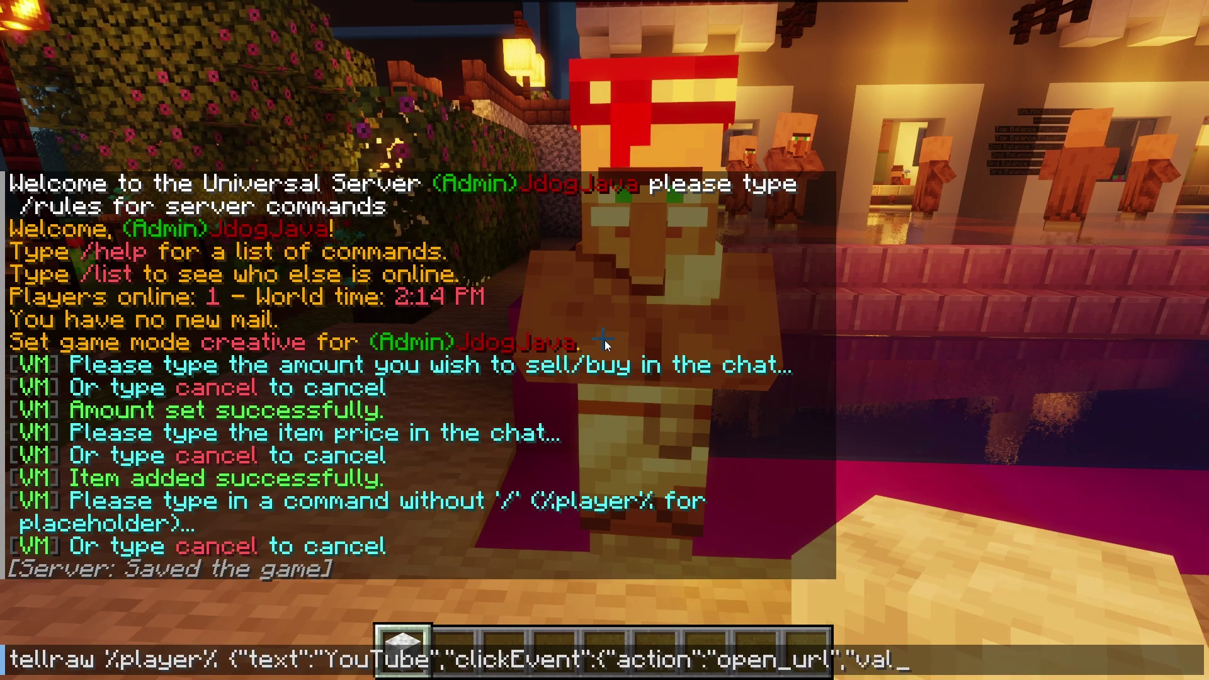
text(ue":)
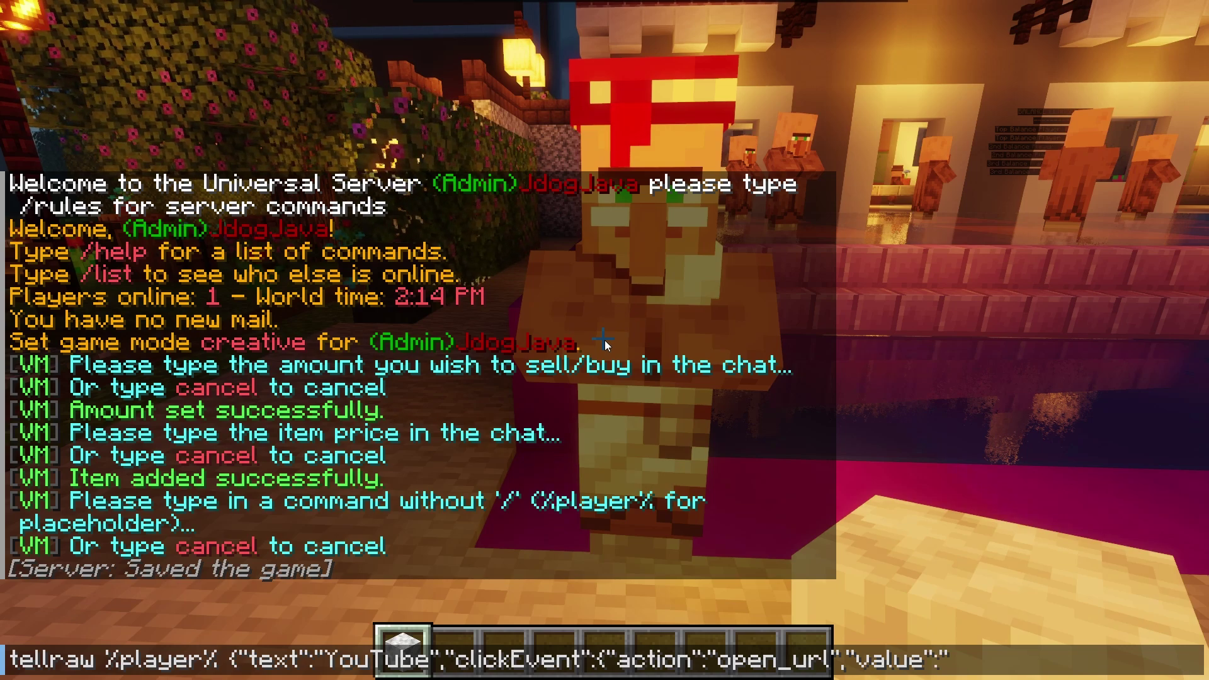
text("thelin)
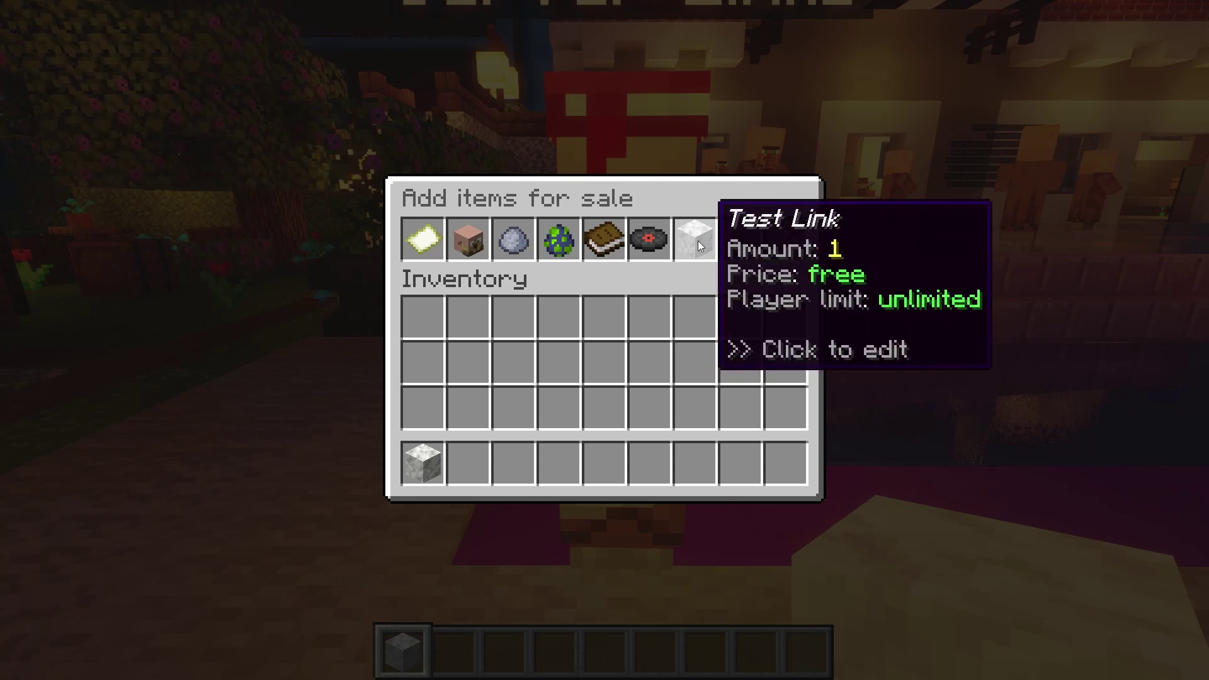
Step: Remove the Test Link item from the shop's sale list
click(699, 245)
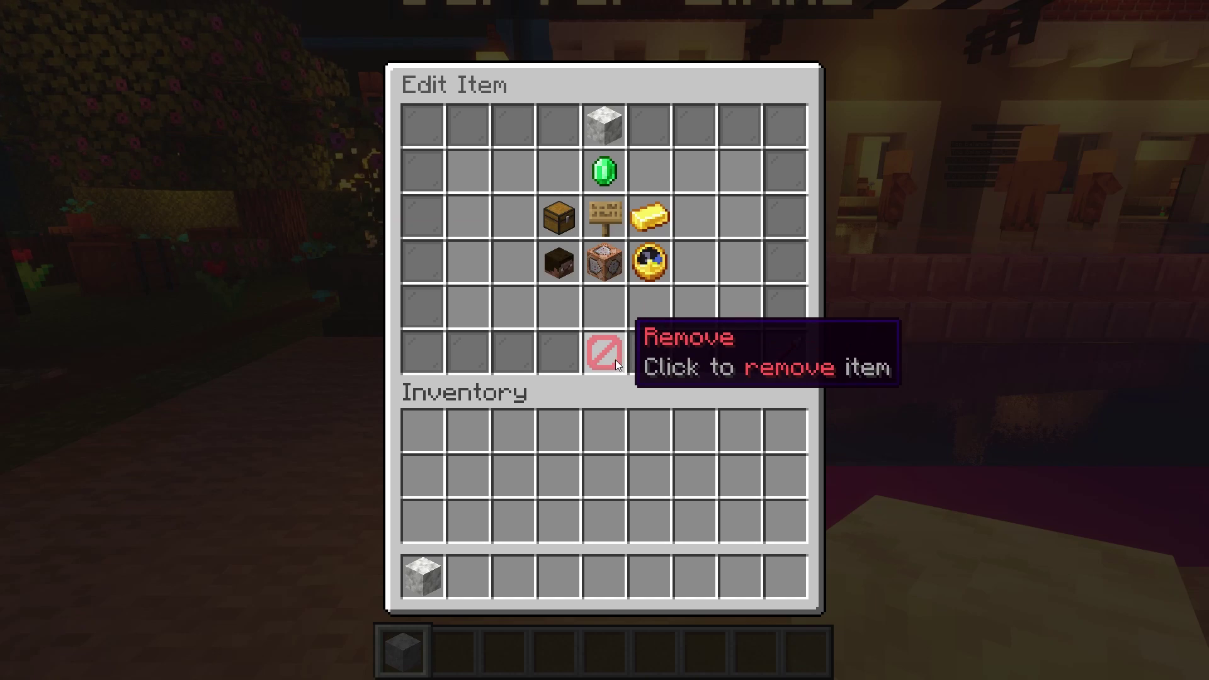
click(615, 359)
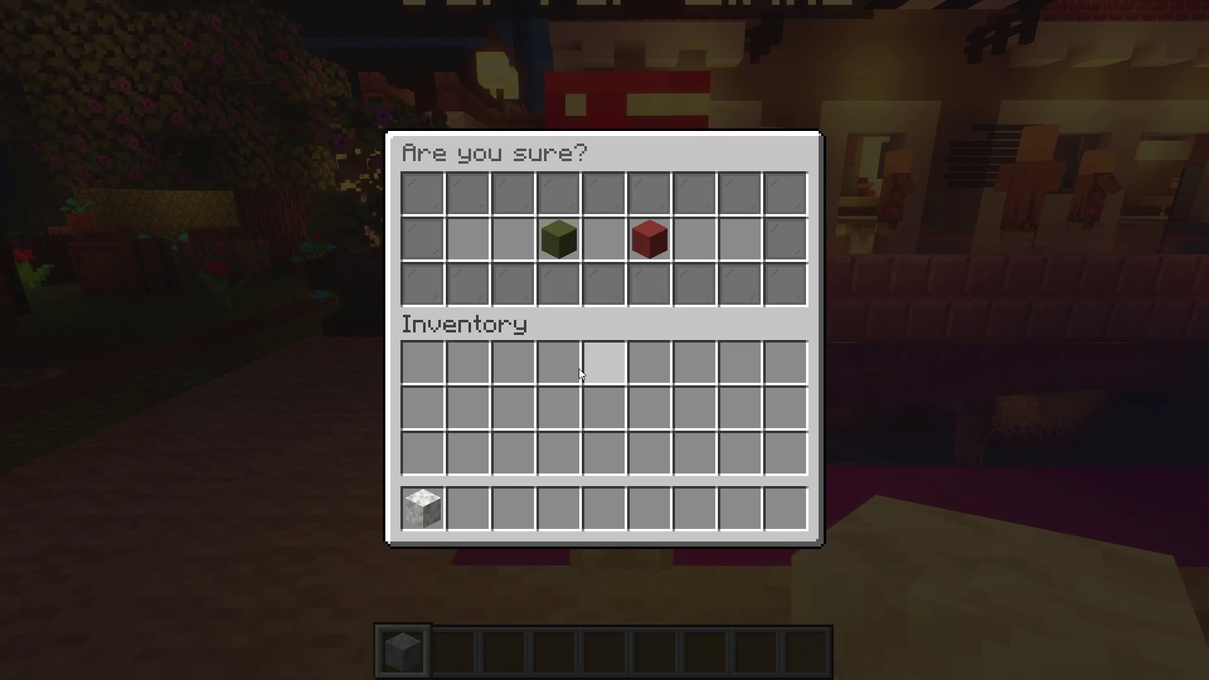
click(549, 250)
Step: Re-add the white block for sale at amount 1 and price 0, and open its settings
click(422, 462)
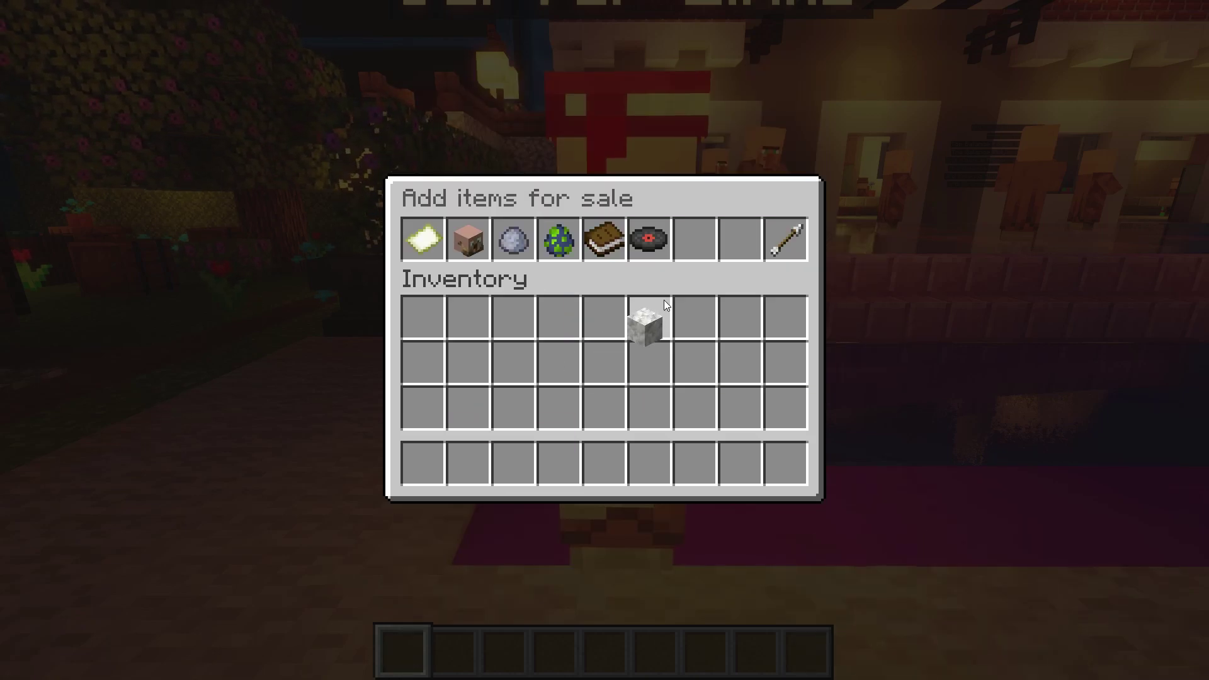
click(691, 239)
text(t1)
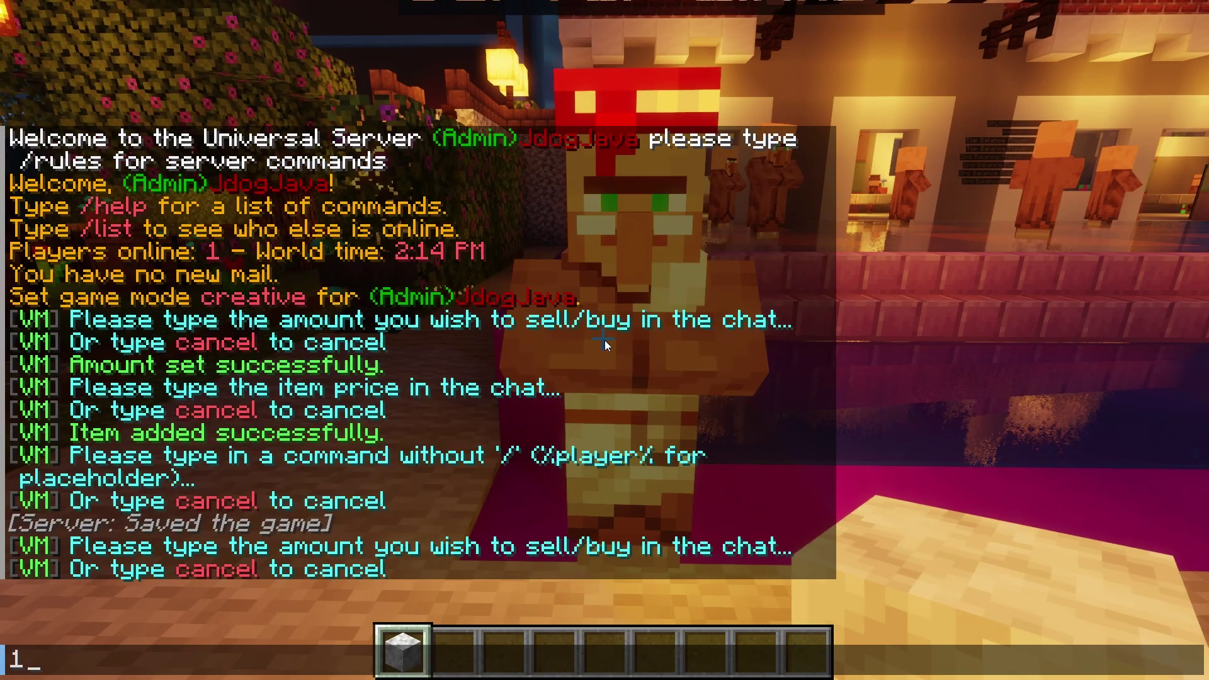
key(Return)
text(t0)
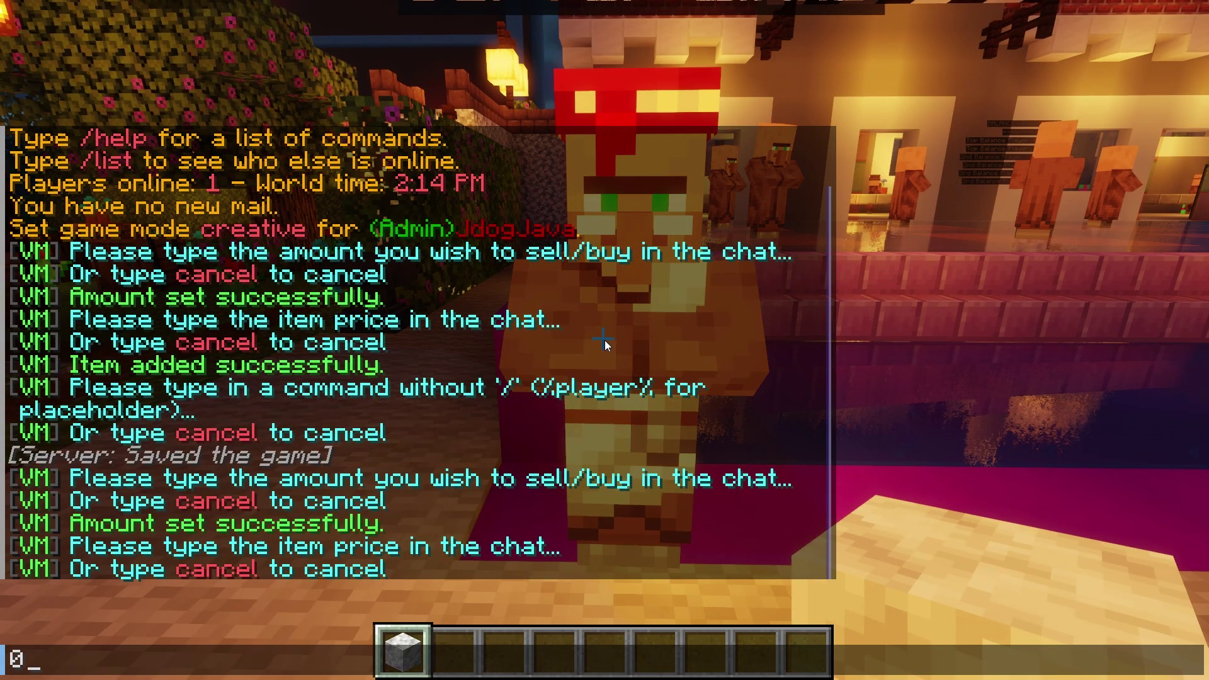
key(Return)
click(694, 239)
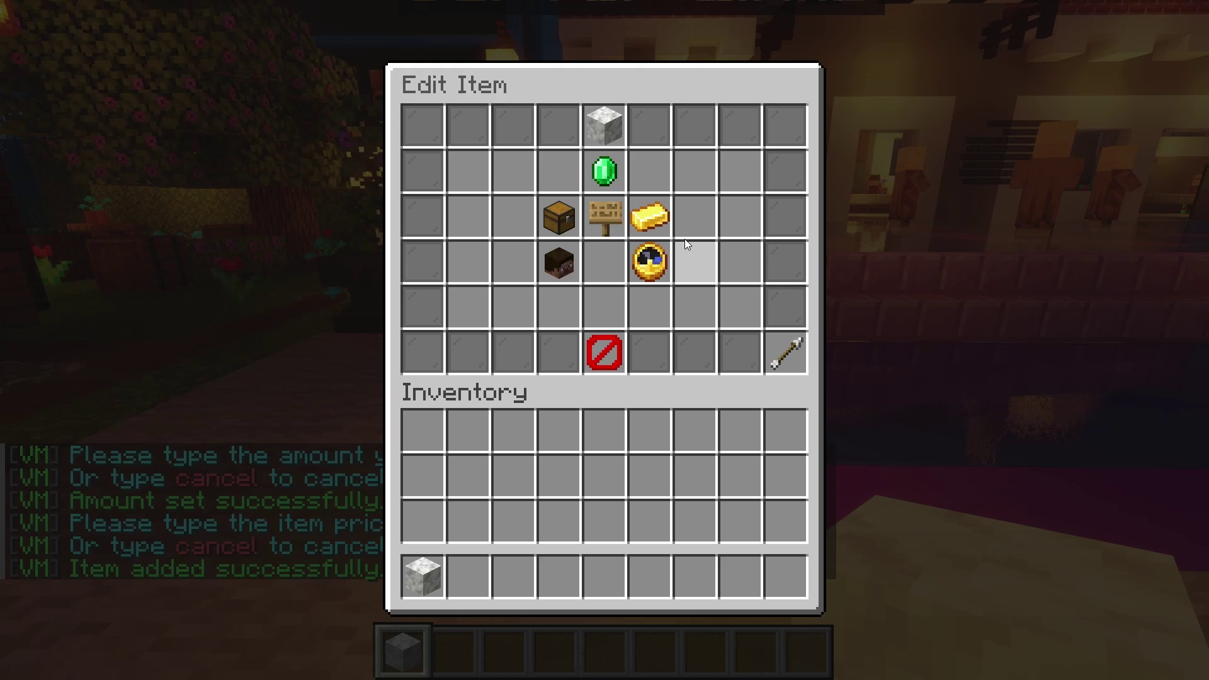
Step: Switch the white block to Command mode and recall the earlier tellraw command into chat
click(605, 213)
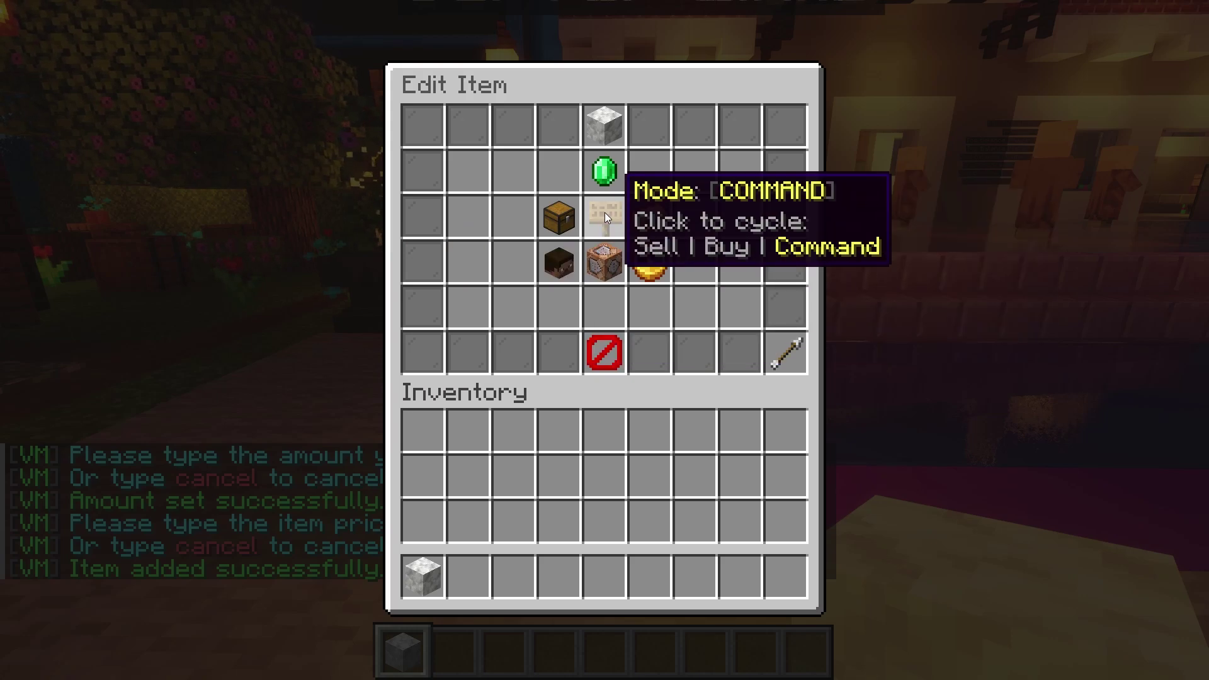
click(604, 260)
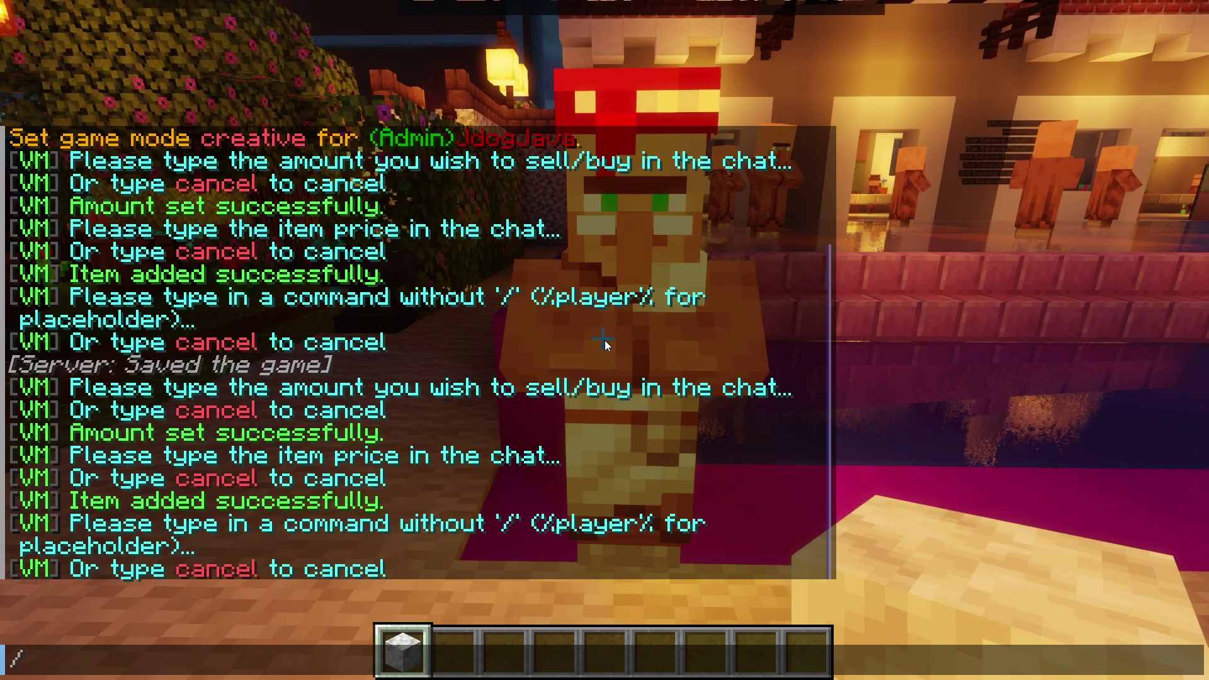
key(BackSpace)
text(tellraw %player% {"text":"YouTube","clickEvent":{"action":"open_url","value":"thelink")
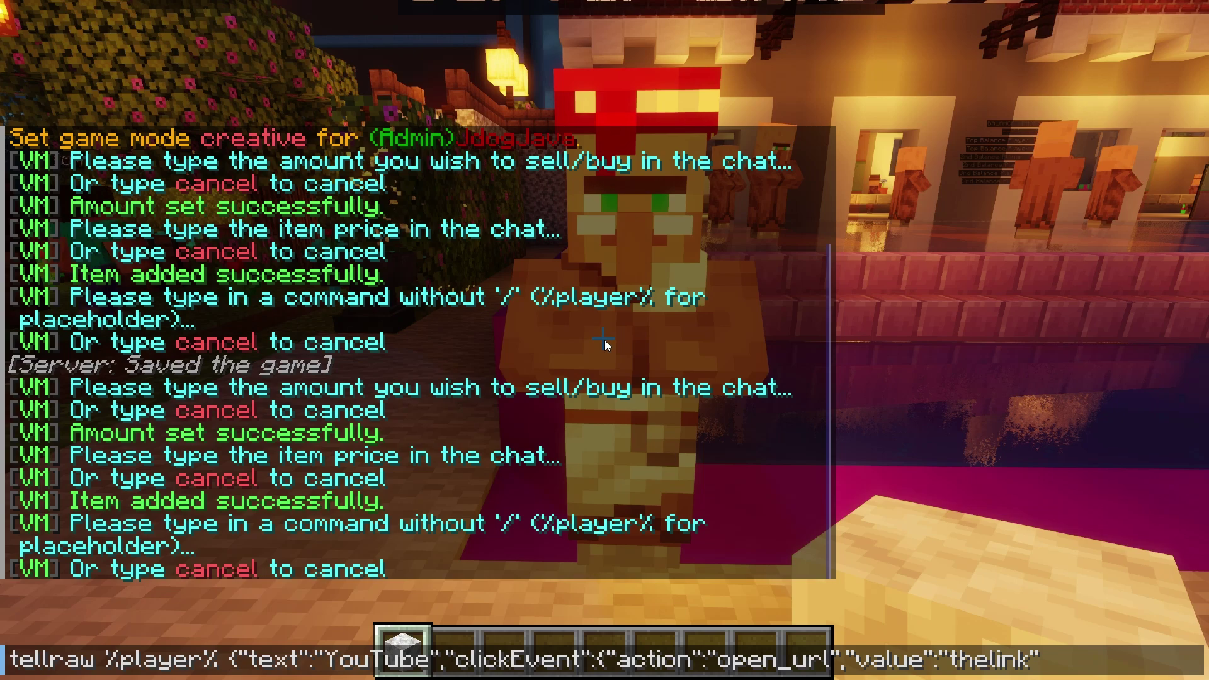
Step: Replace the thelink placeholder with the channel URL, submit the command, and reopen the villager's shop editor
text(}})
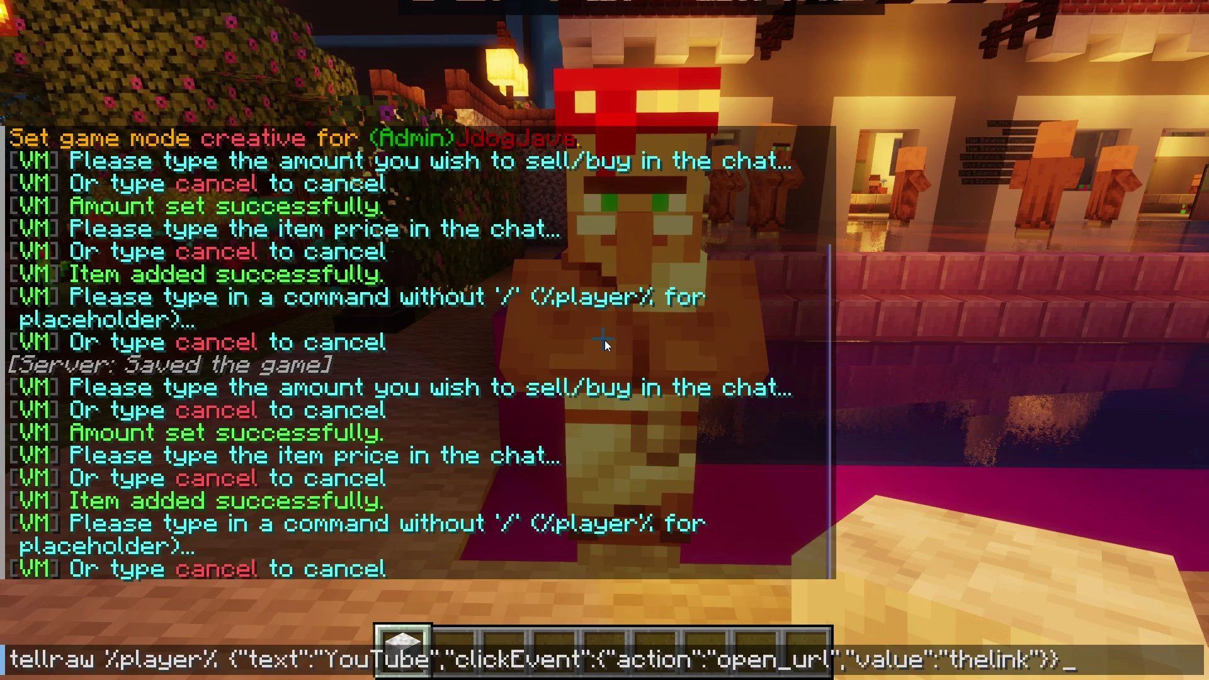
key(Left)
key(Left)
key(BackSpace)
key(BackSpace)
key(BackSpace)
key(BackSpace)
key(BackSpace)
key(BackSpace)
key(BackSpace)
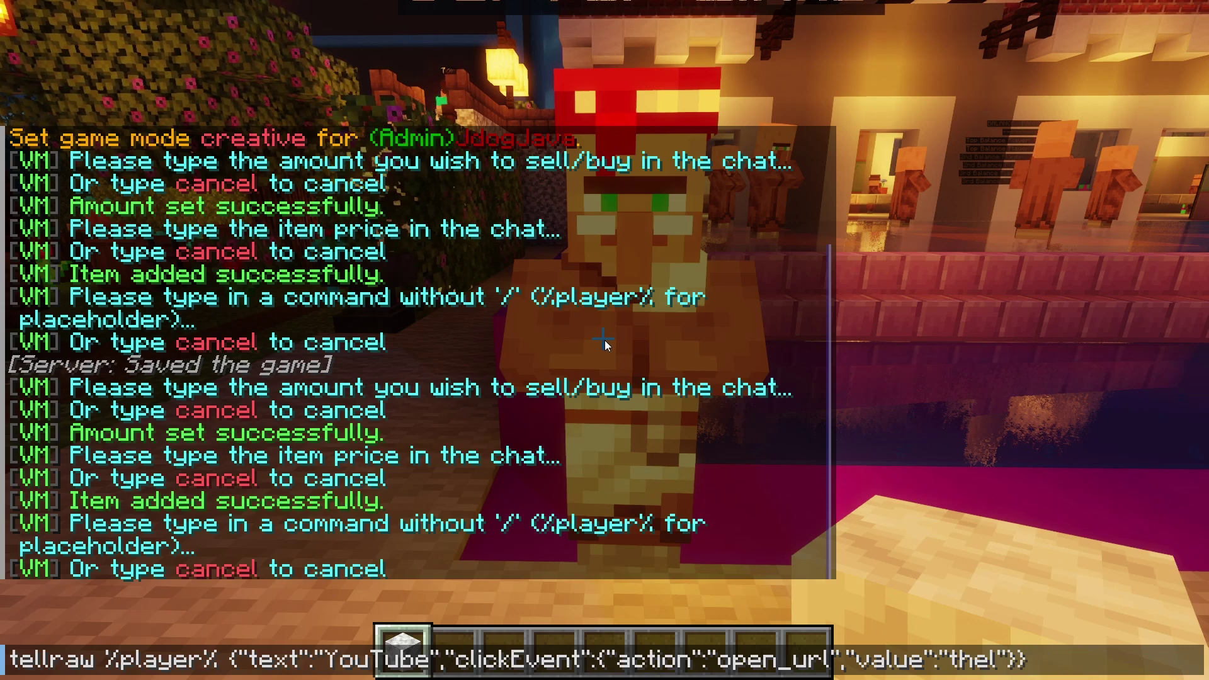
key(ctrl+v)
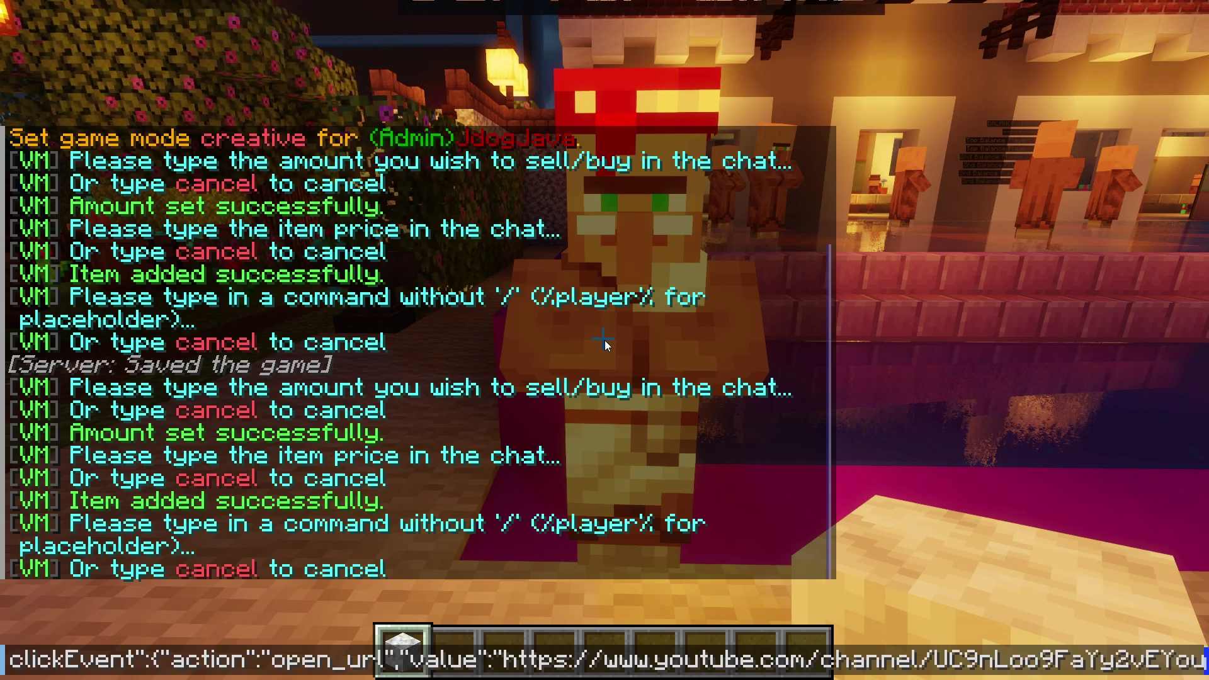
key(Return)
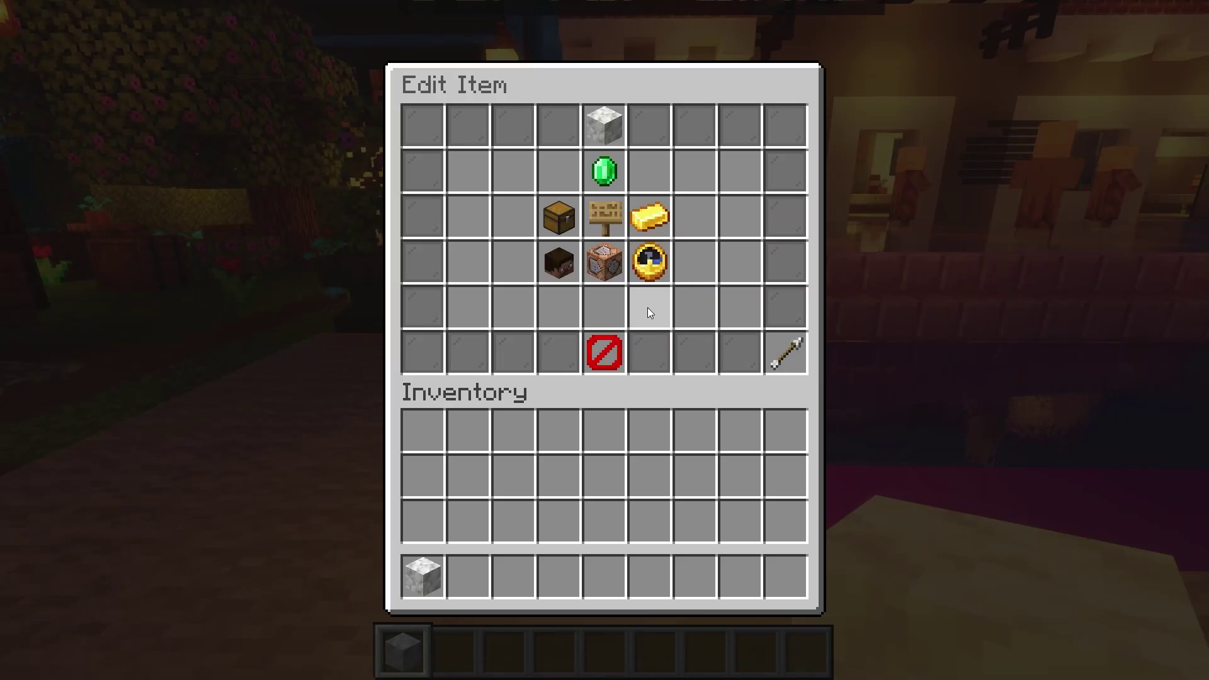
key(Escape)
shift+right_click(605, 340)
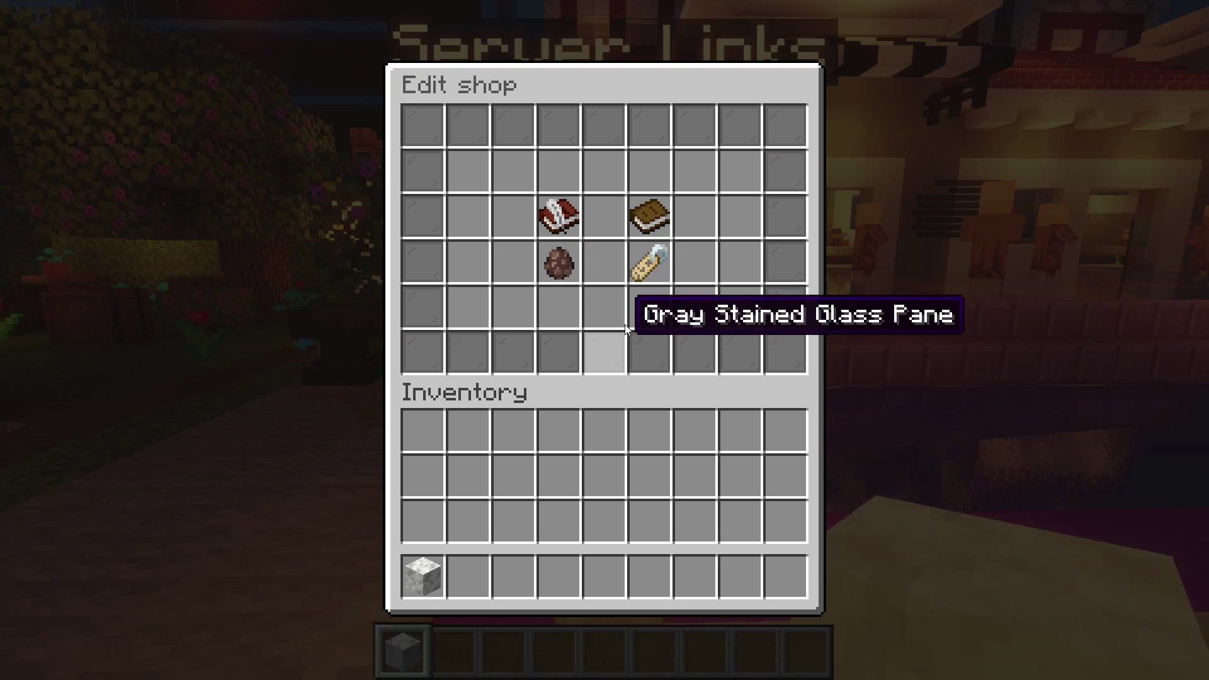
Step: Buy Test Link in the shop preview, then follow its YouTube chat link
click(653, 212)
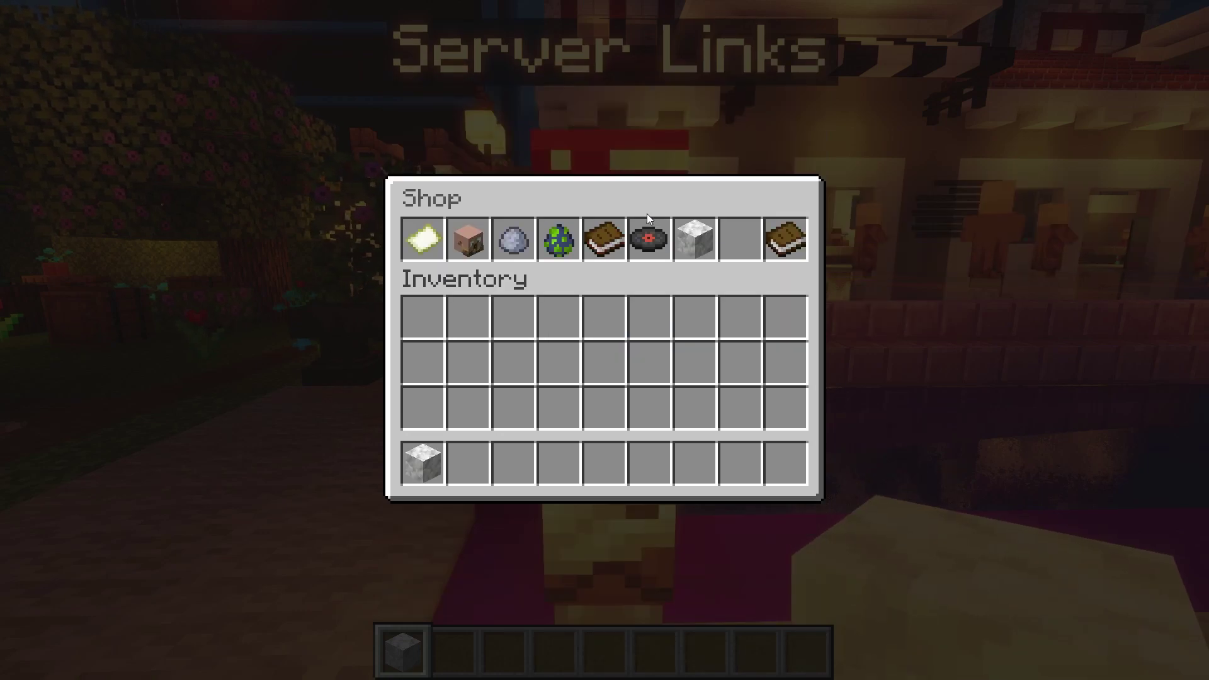
click(704, 236)
key(Escape)
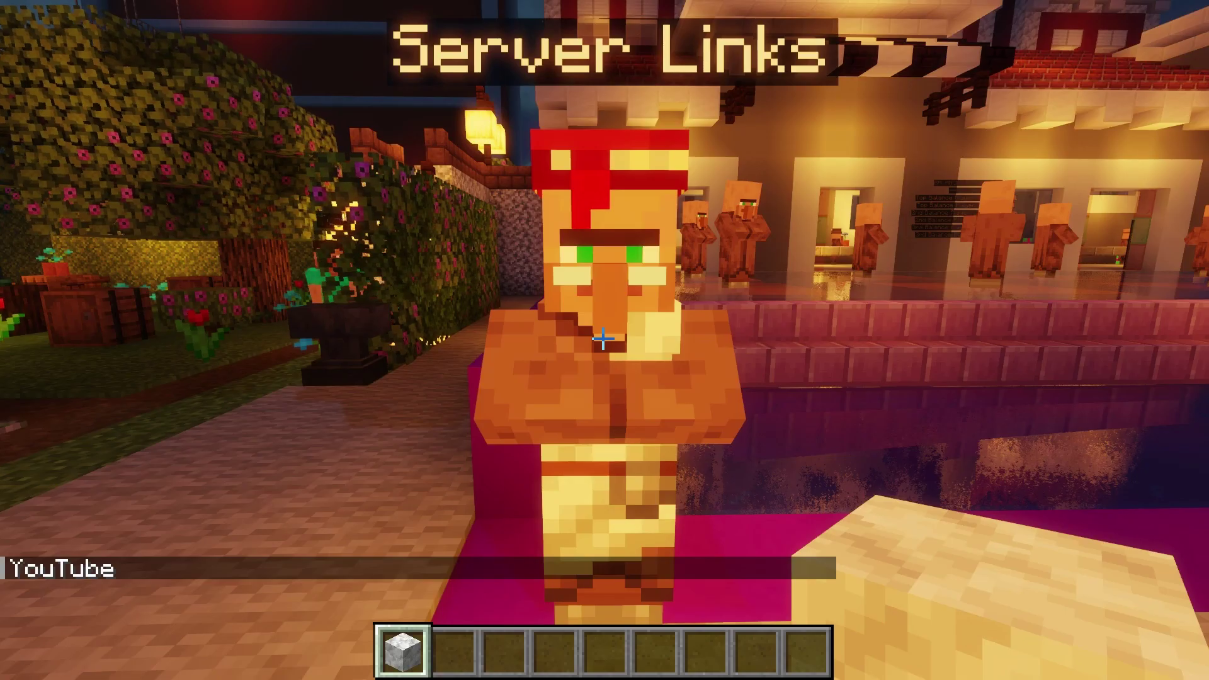
key(t)
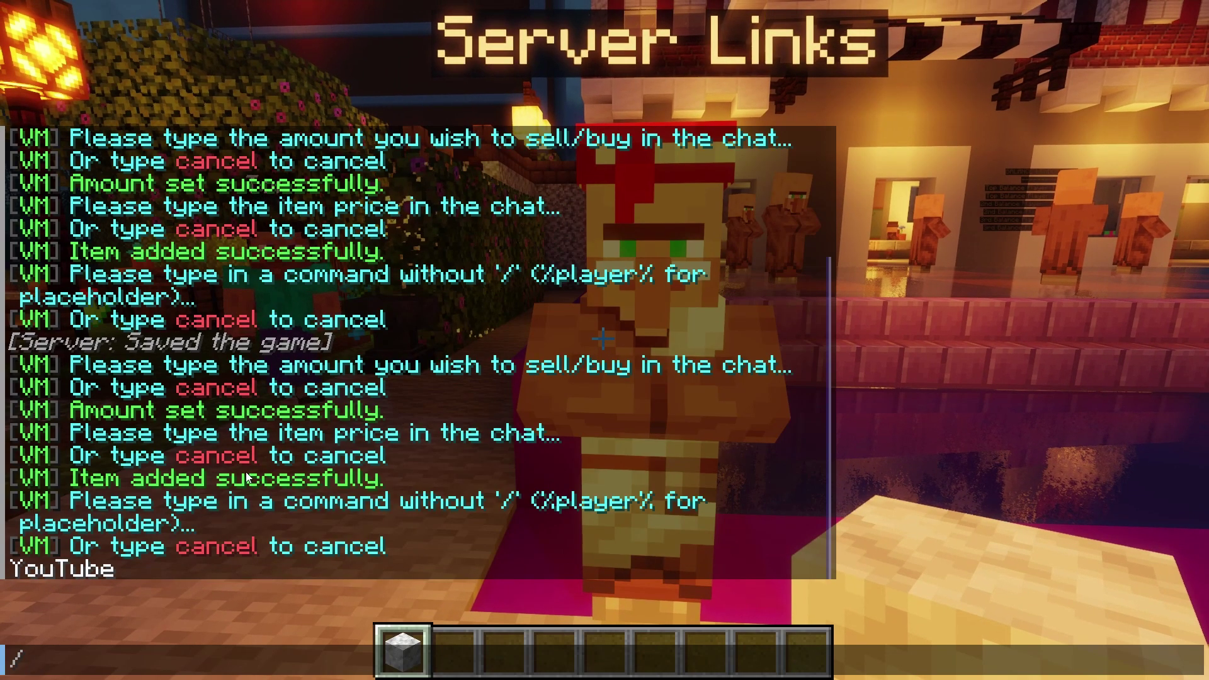
click(86, 569)
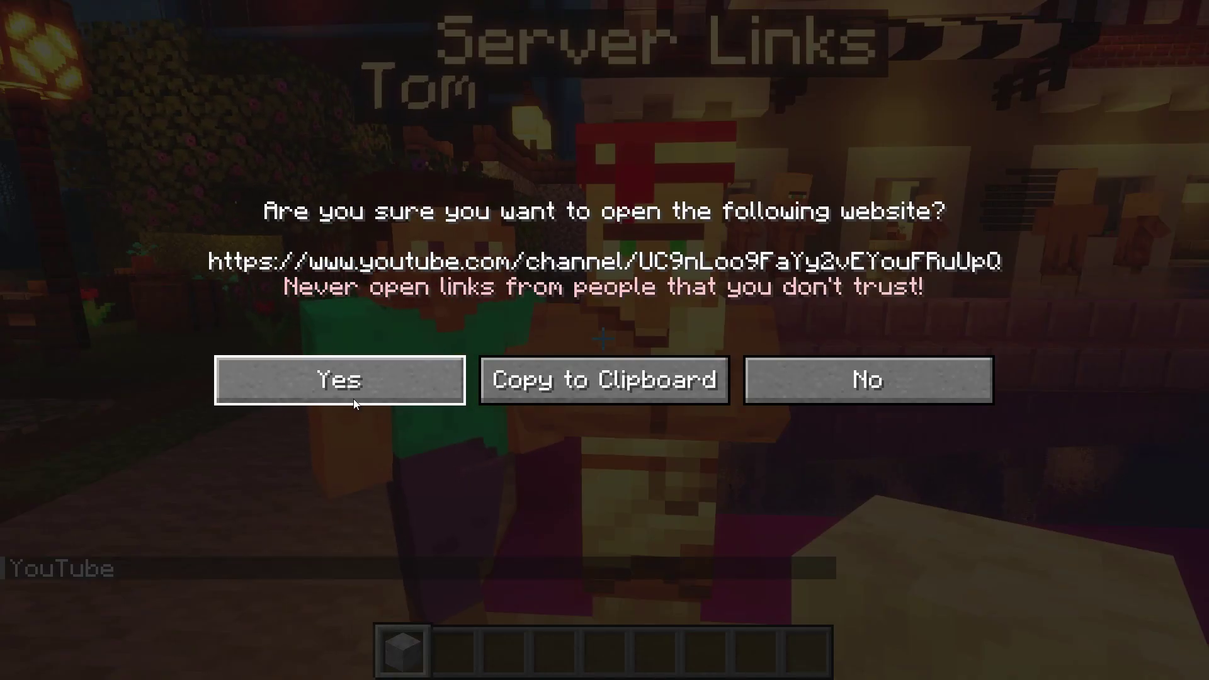